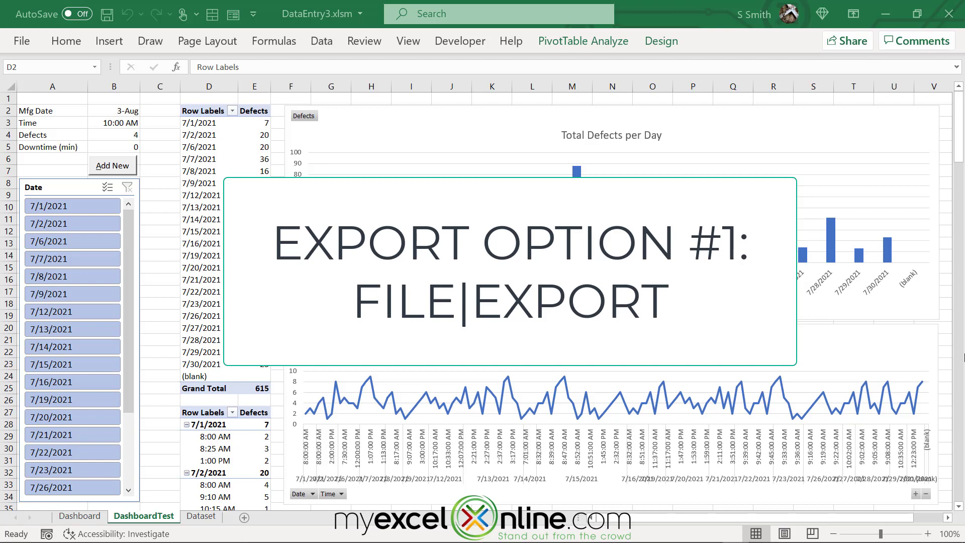
- Export the workbook through Create PDF/XPS into PDFSamples under the name DataDashboard
left_click(23, 41)
left_click(39, 314)
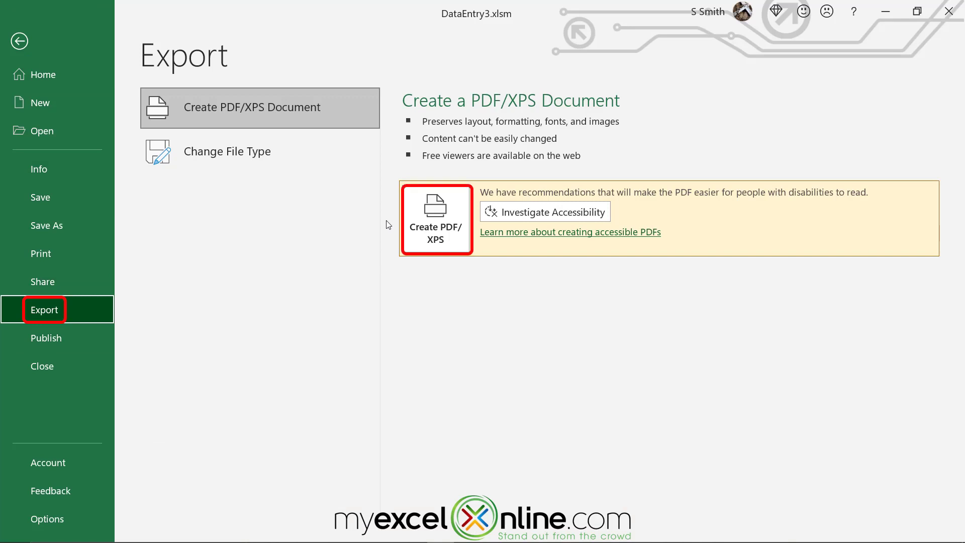
left_click(433, 237)
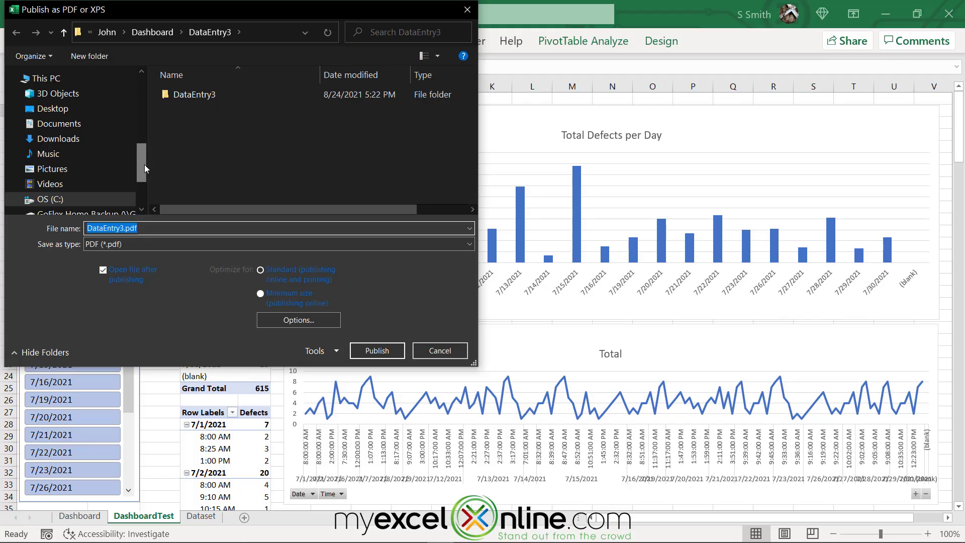
left_click_drag(143, 164, 137, 107)
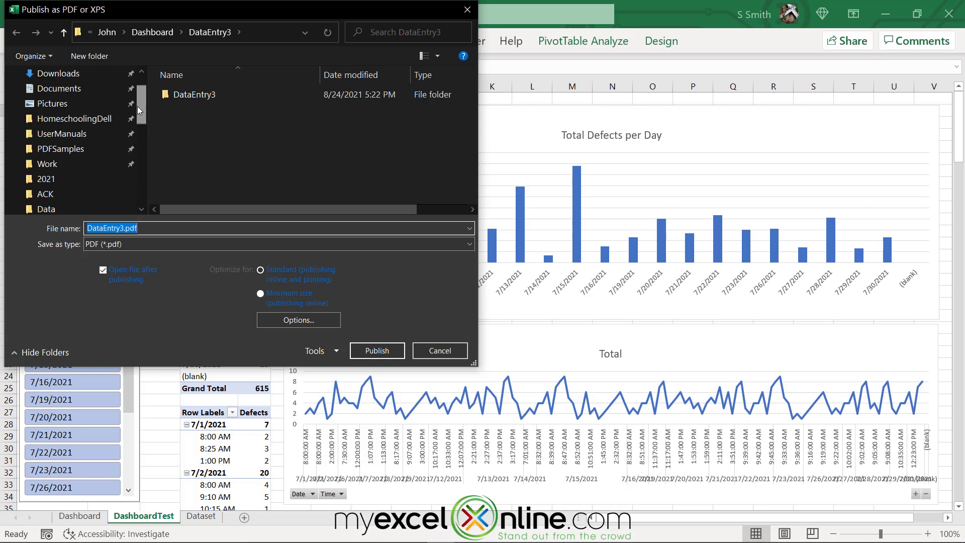
left_click(59, 150)
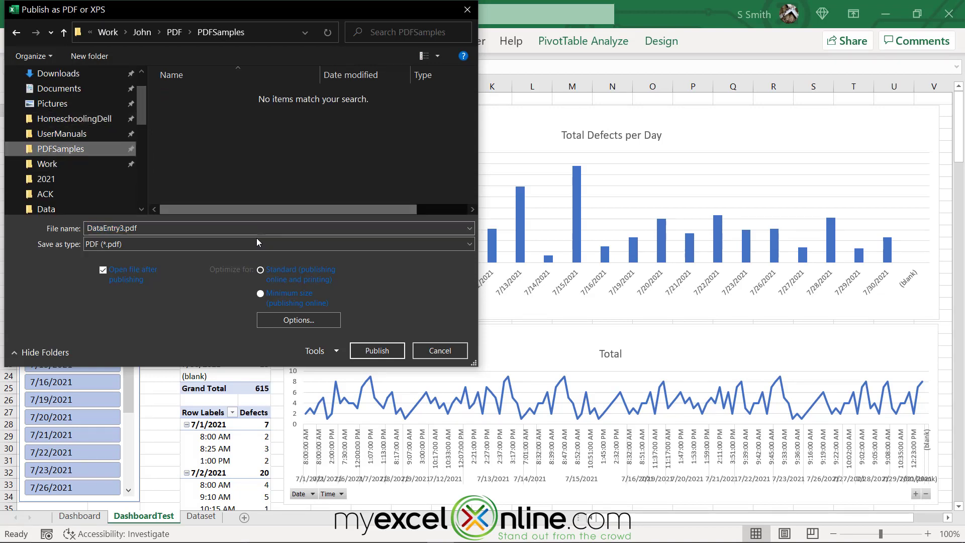
double_click(120, 229)
type("Data")
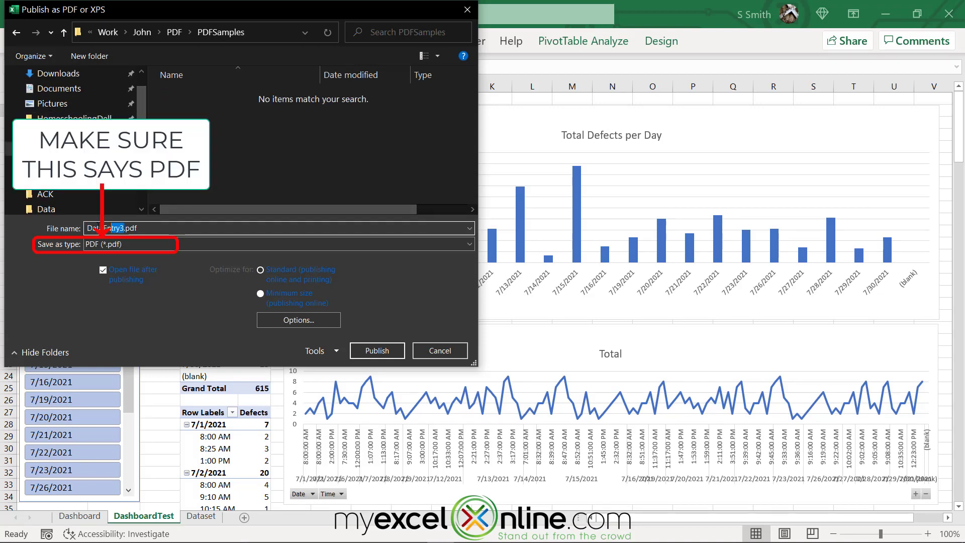
type("Dashboard")
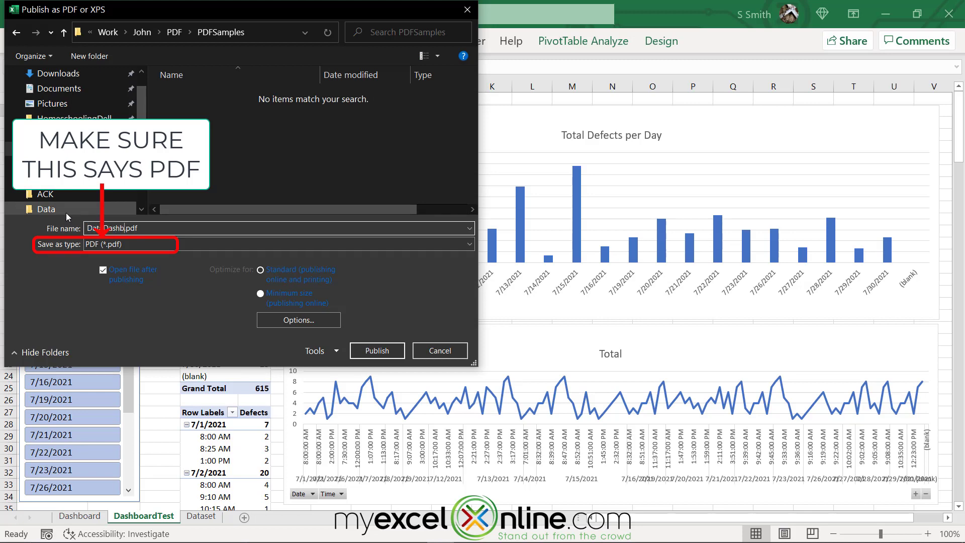
left_click(377, 351)
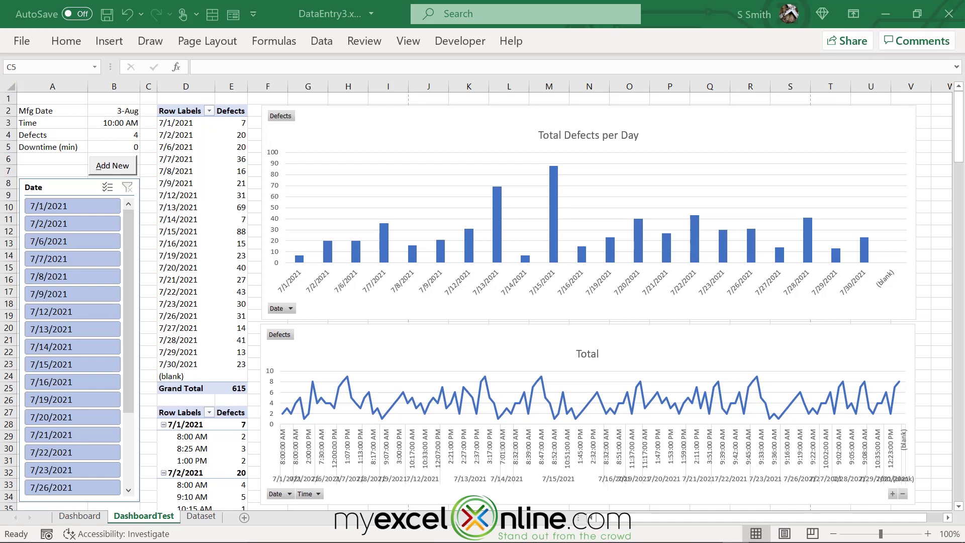
- Switch the page to landscape and select the dashboard range starting at A2
left_click(201, 46)
left_click(173, 80)
left_click(199, 167)
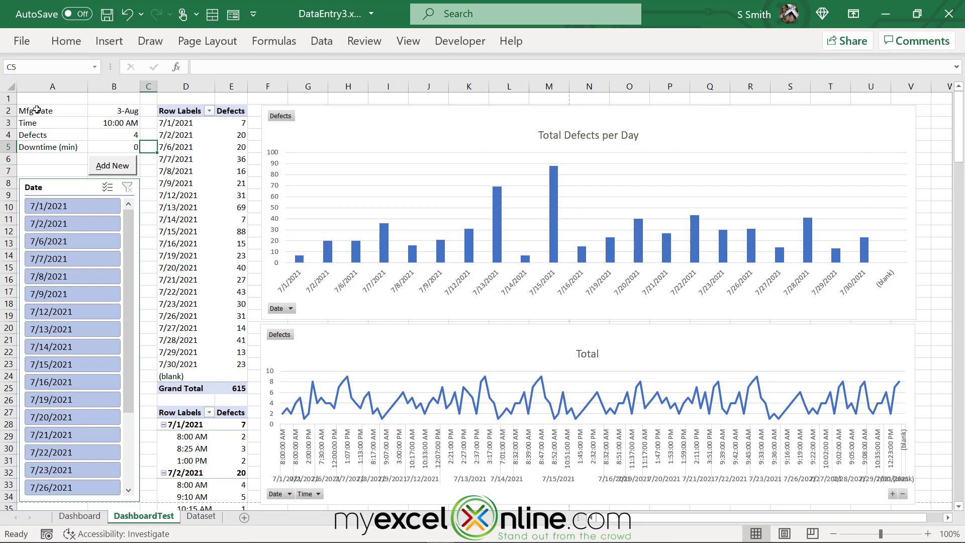
left_click(37, 110)
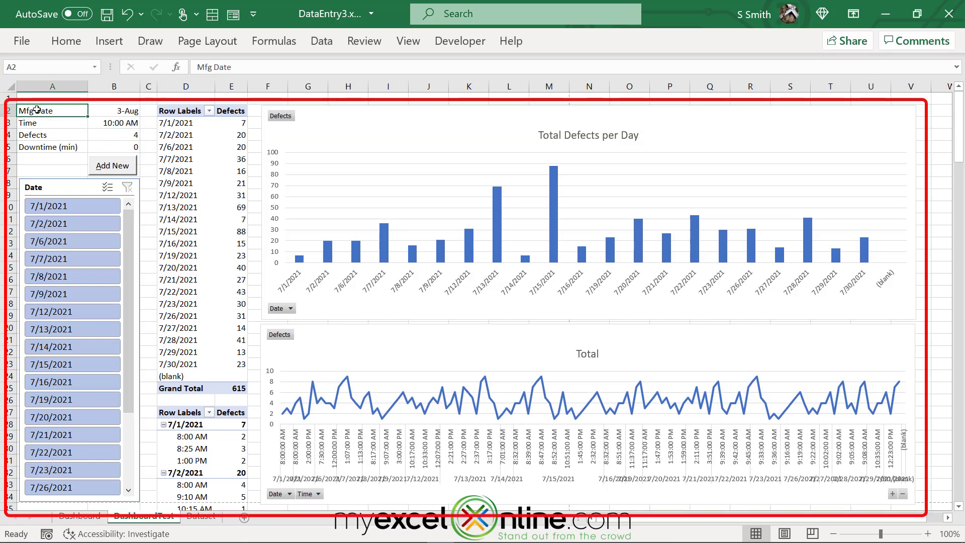
left_click_drag(37, 110, 929, 435)
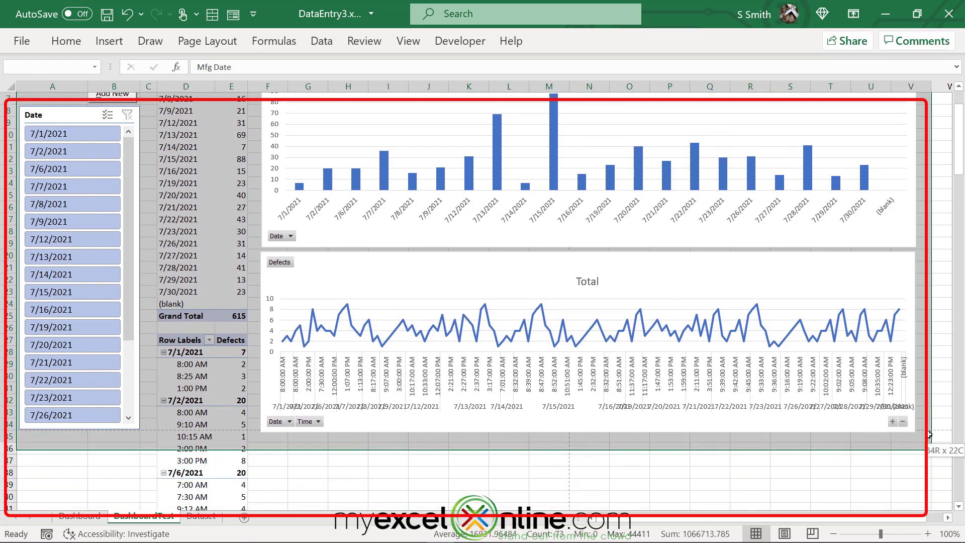
- Set the selected range as print area and scale it to fit 1 page wide by 1 tall
left_click(207, 40)
left_click(261, 107)
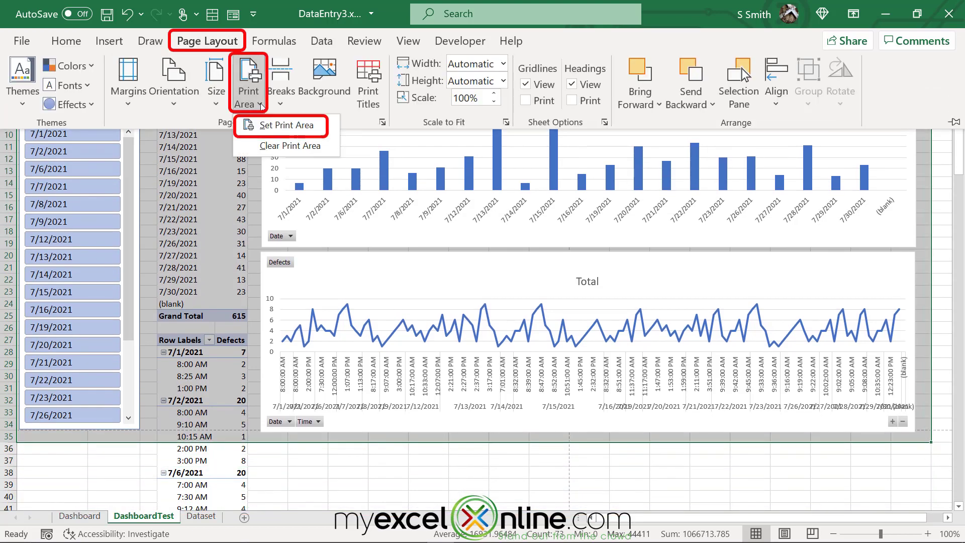
left_click(271, 125)
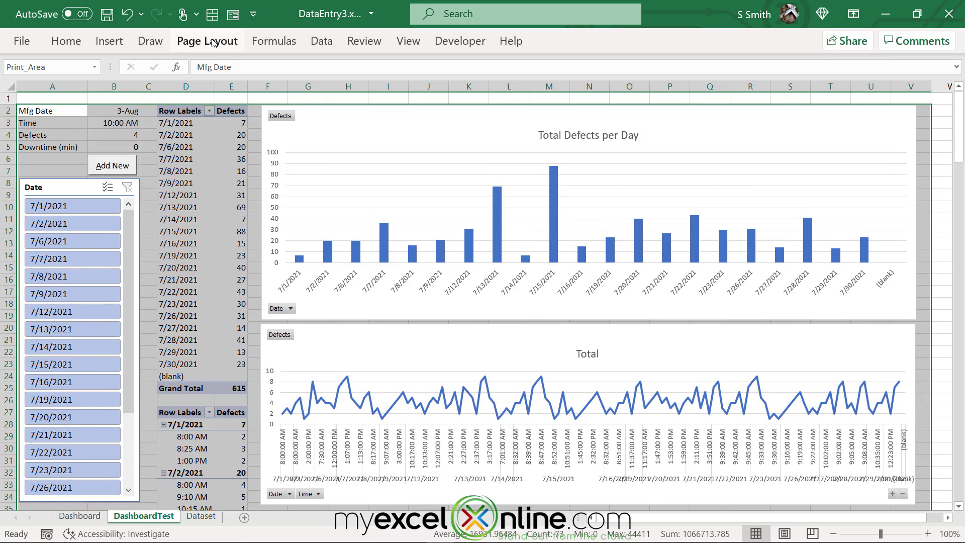
left_click(214, 41)
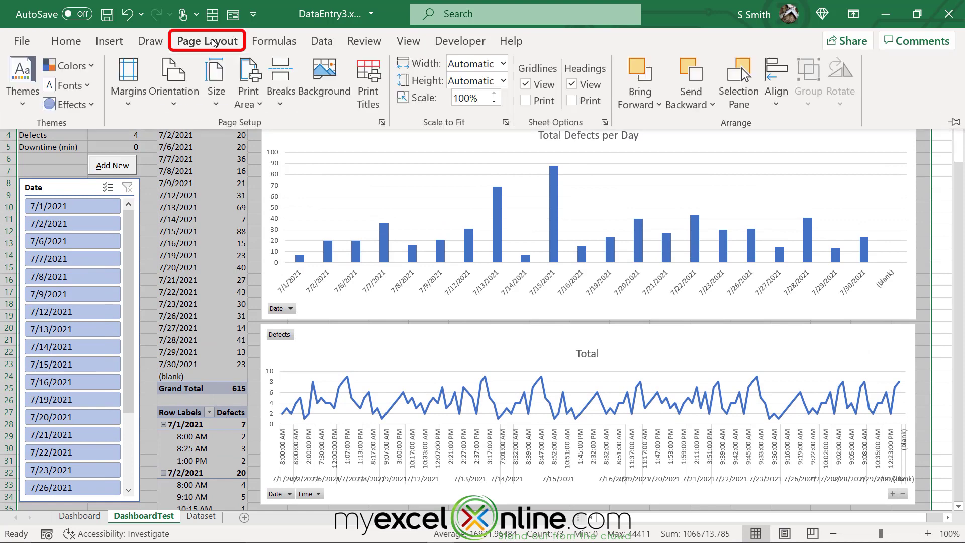
left_click(382, 122)
left_click(335, 217)
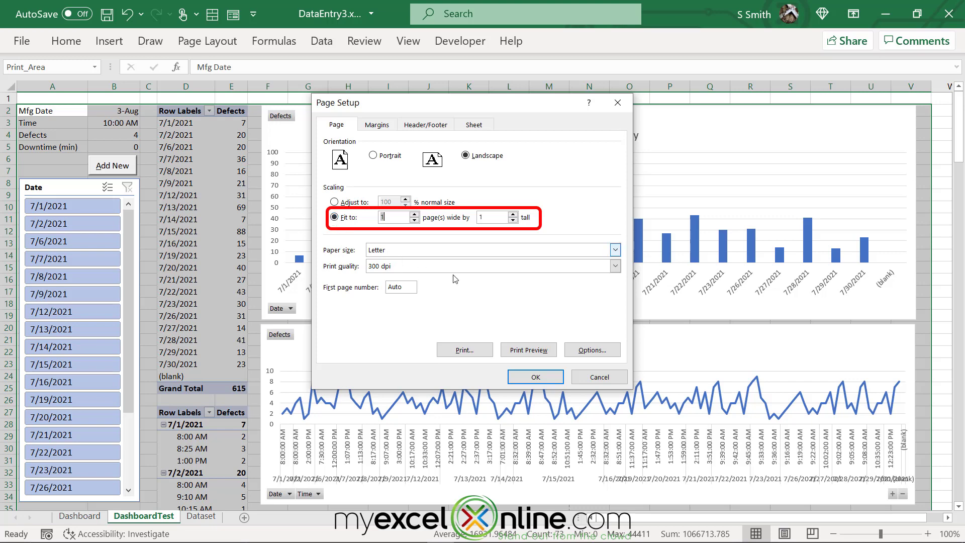
- Confirm Page Setup and republish the dashboard as DataDashboard.pdf in PDFSamples, opening the result
left_click(536, 377)
left_click(22, 43)
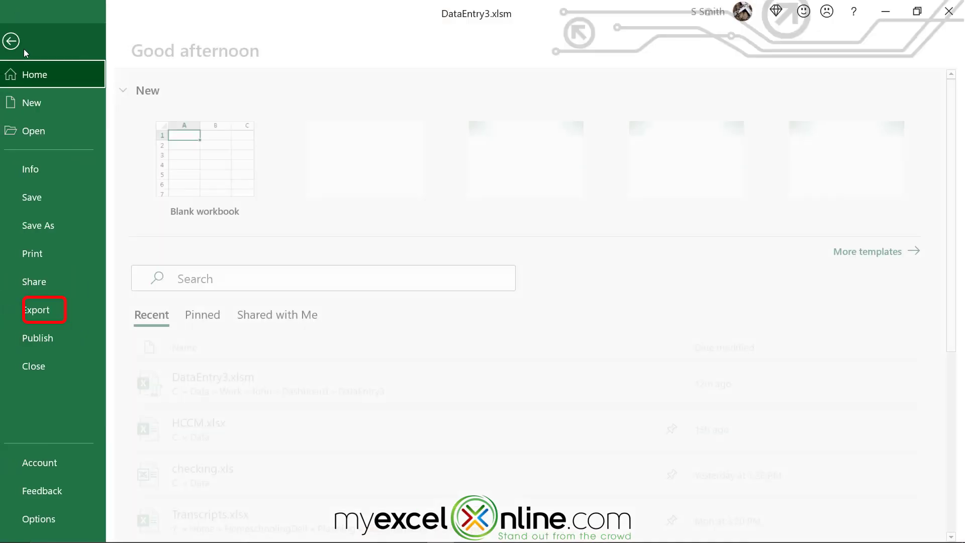
left_click(45, 308)
left_click(427, 213)
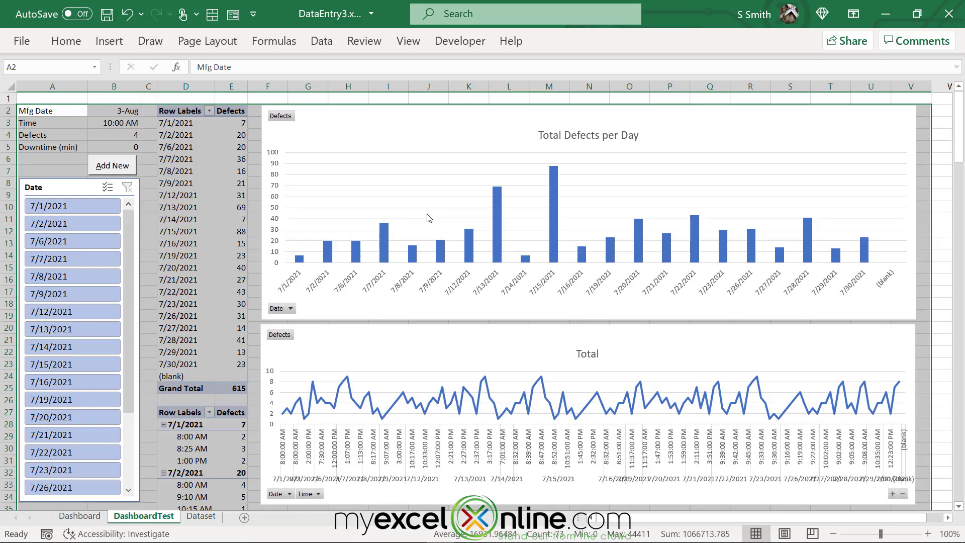
scroll(121, 153, "up", 4)
scroll(122, 153, "up", 1)
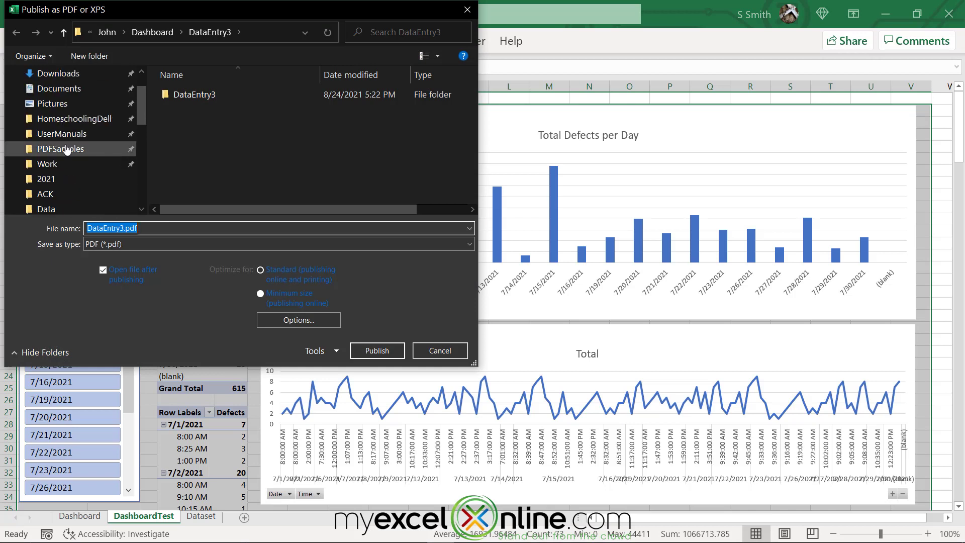
left_click(76, 148)
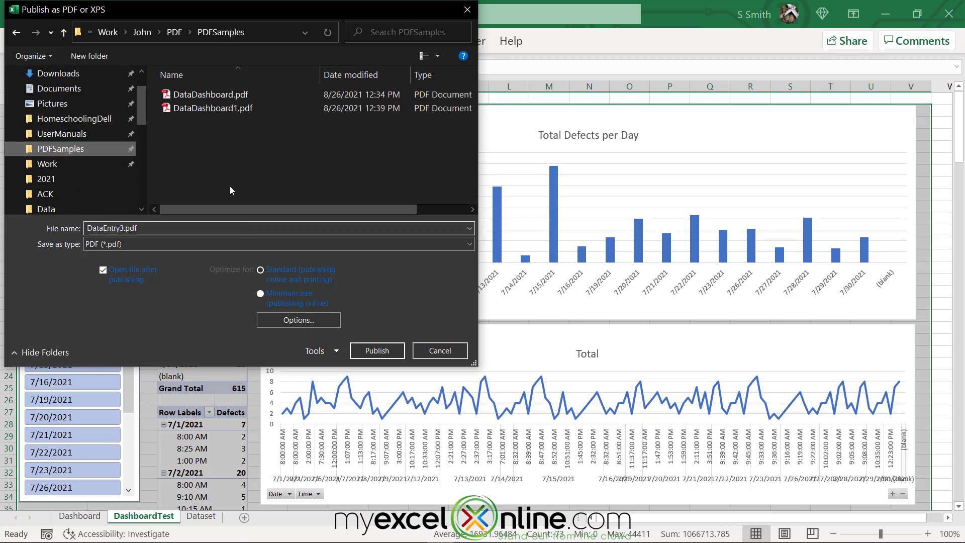
left_click(201, 108)
left_click(140, 229)
left_click(140, 228)
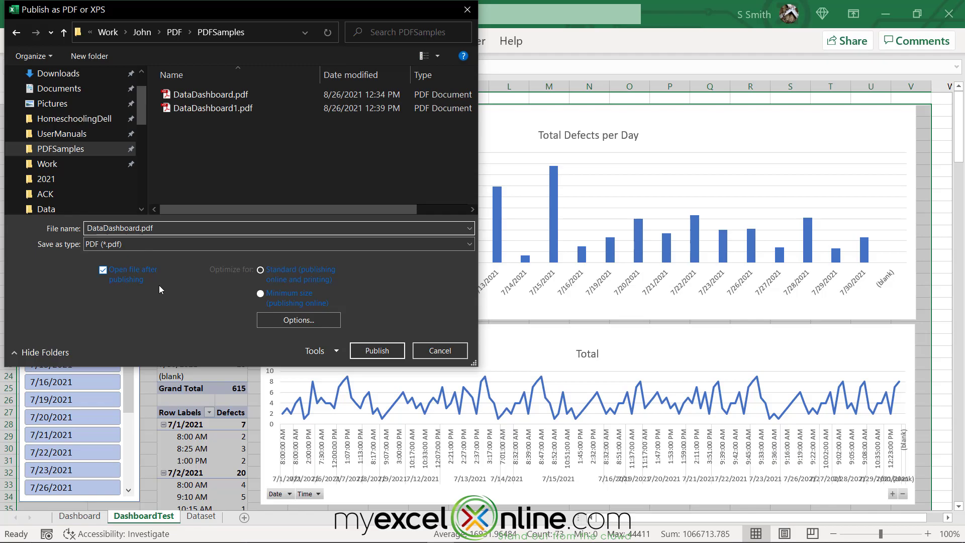
left_click(377, 350)
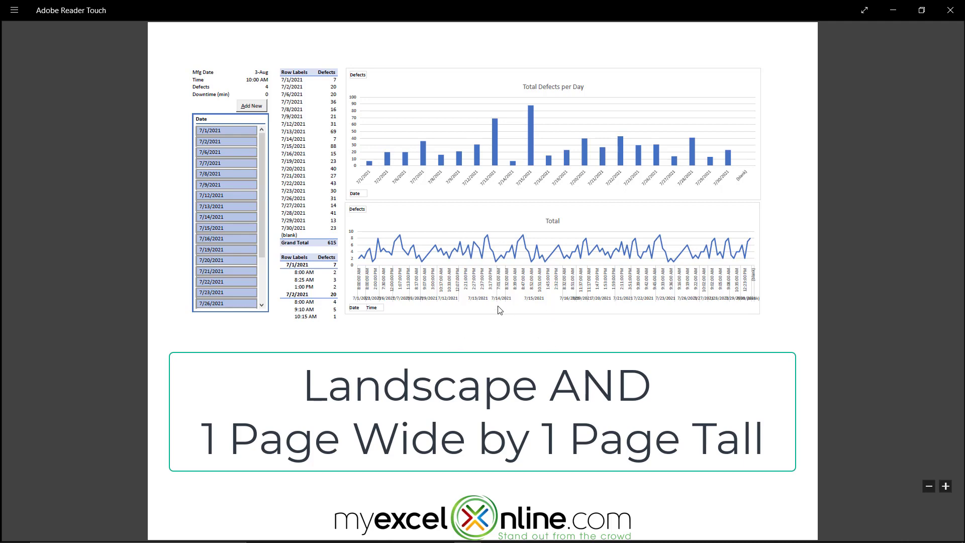
- Close Adobe Reader Touch to return to the Excel workbook
left_click(951, 11)
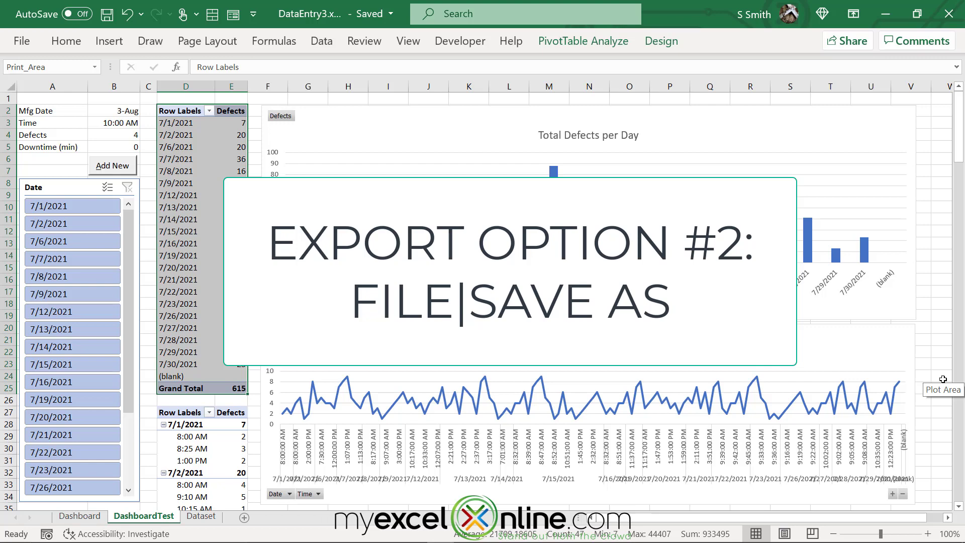
- Make the daily defects pivot table, including its Grand Total row, the print area
mouse_move(165, 110)
left_mouse_down()
mouse_move(216, 198)
mouse_move(192, 333)
mouse_move(226, 388)
left_mouse_up()
left_click(206, 40)
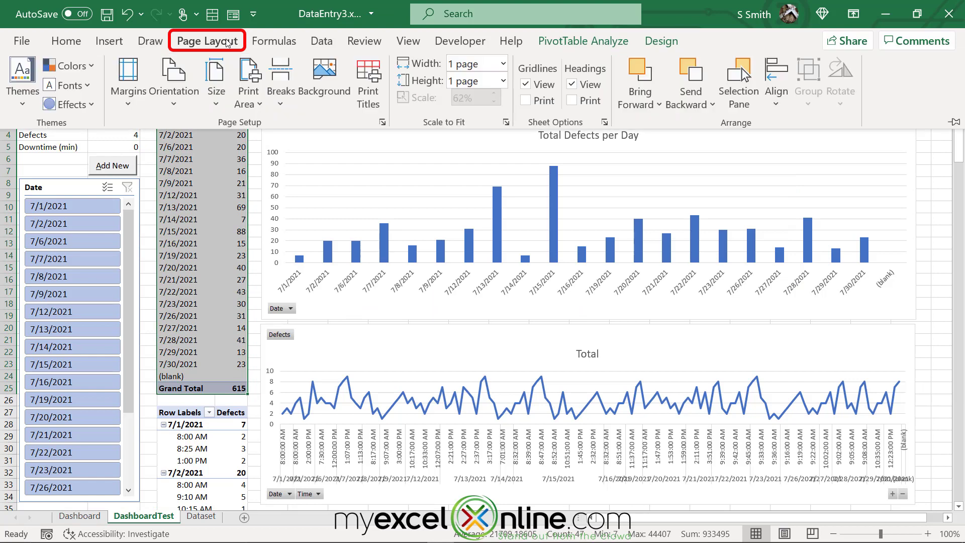
left_click(261, 107)
left_click(271, 124)
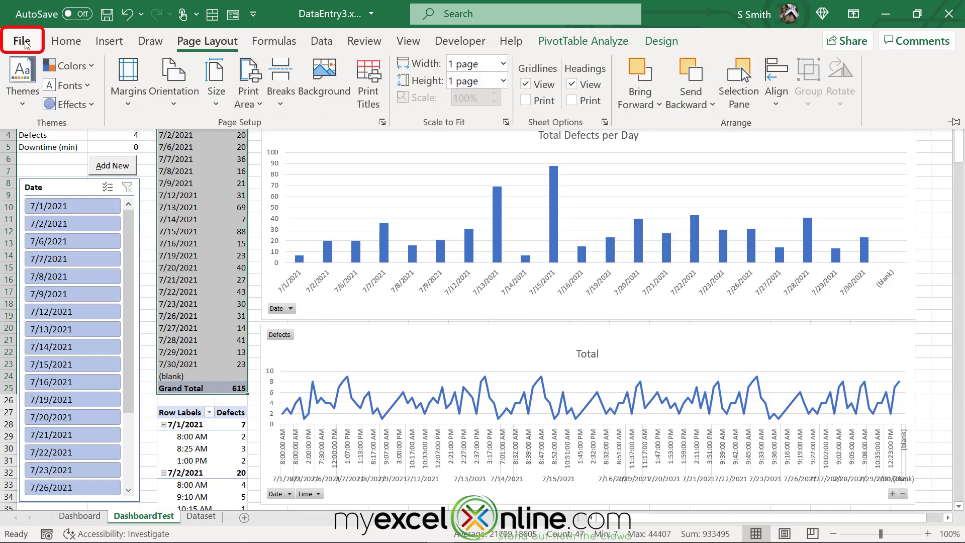
- In Save As, target the PDFSamples folder with file type PDF (*.pdf)
left_click(23, 42)
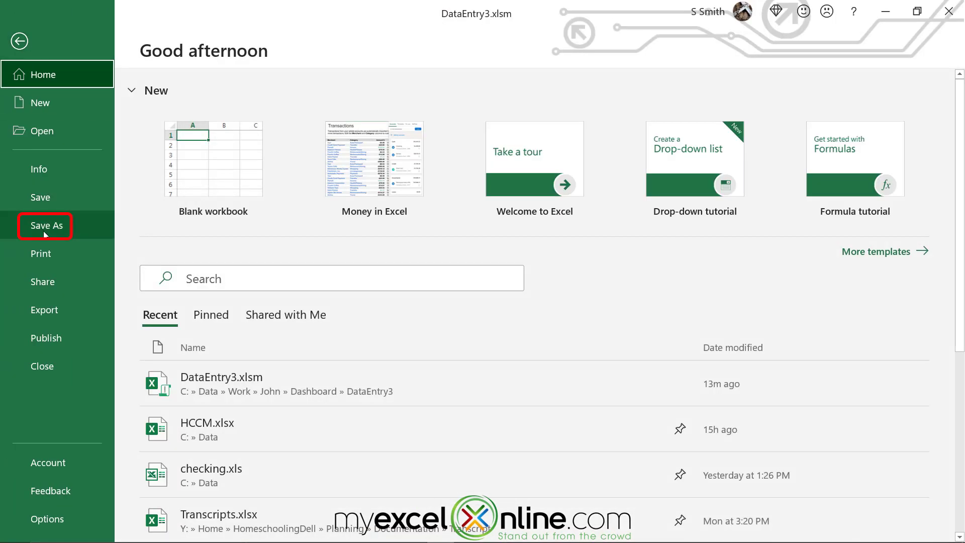
left_click(43, 230)
left_click(193, 315)
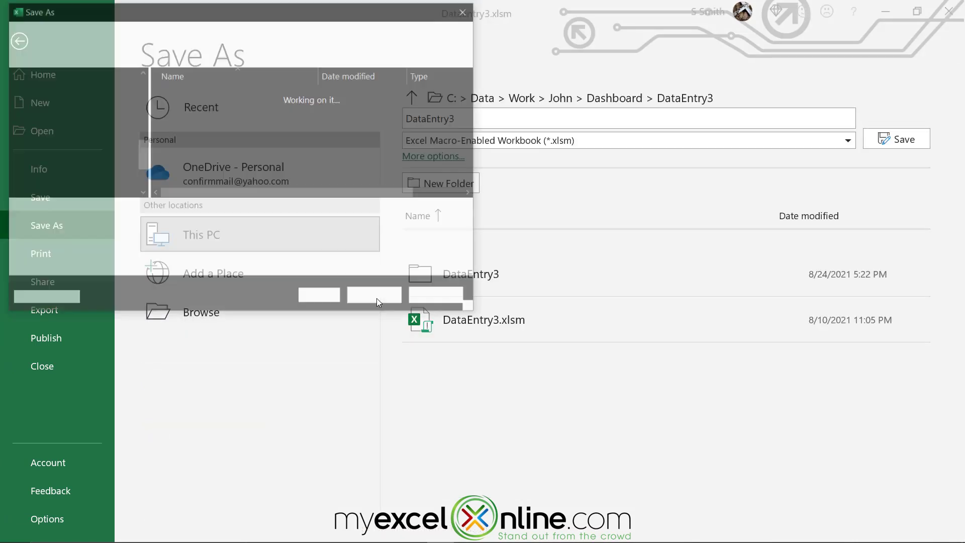
scroll(140, 160, "up", 10)
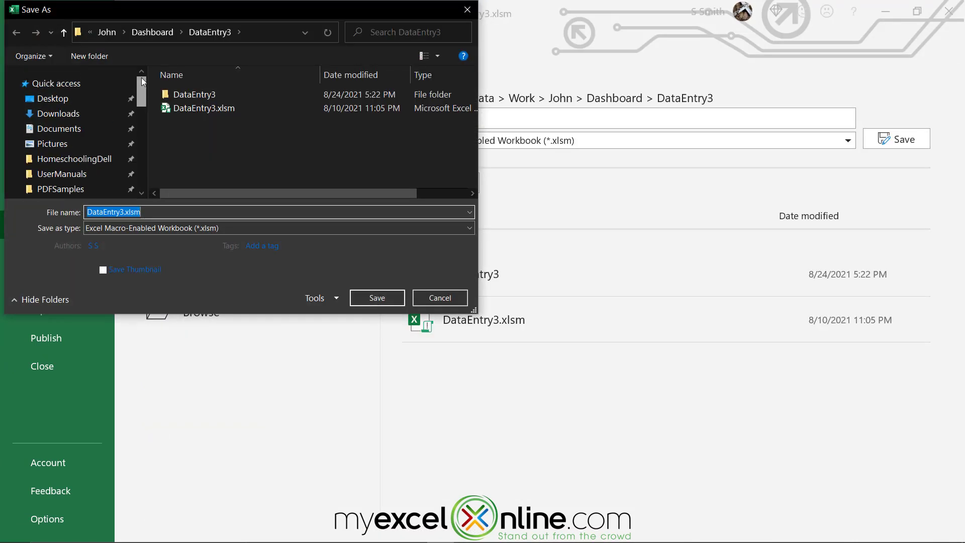
left_click(72, 190)
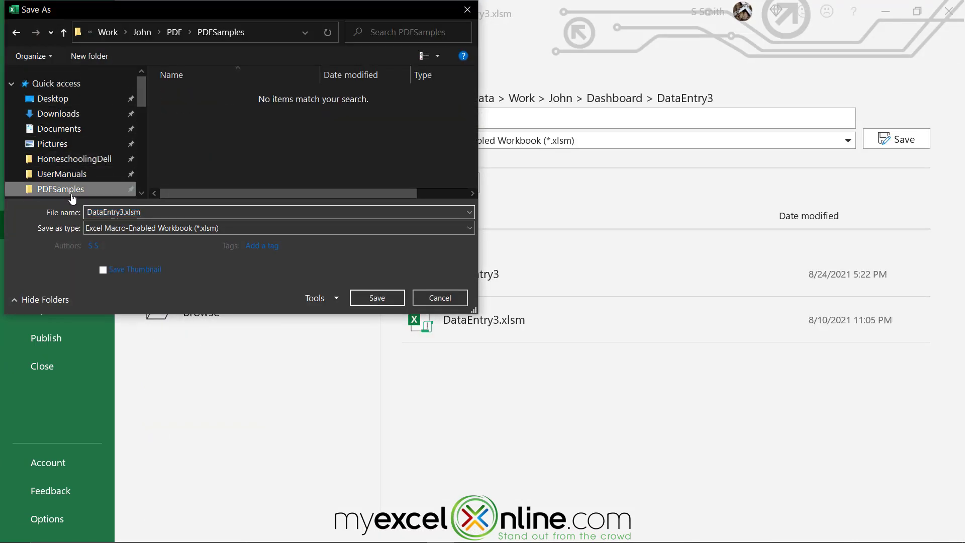
left_click(470, 229)
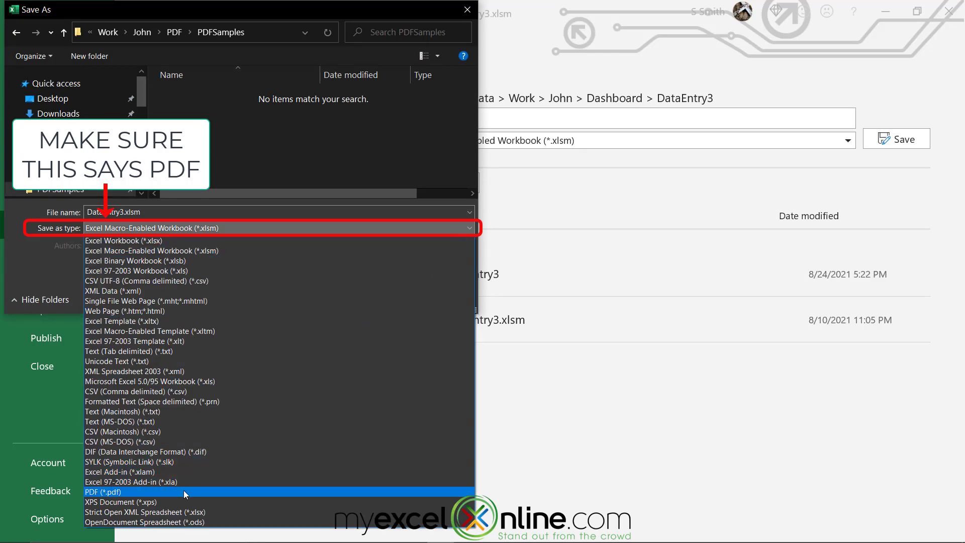
left_click(185, 491)
- Name the file DataDashboard3.pdf and save it
left_click(231, 121)
left_click(135, 212)
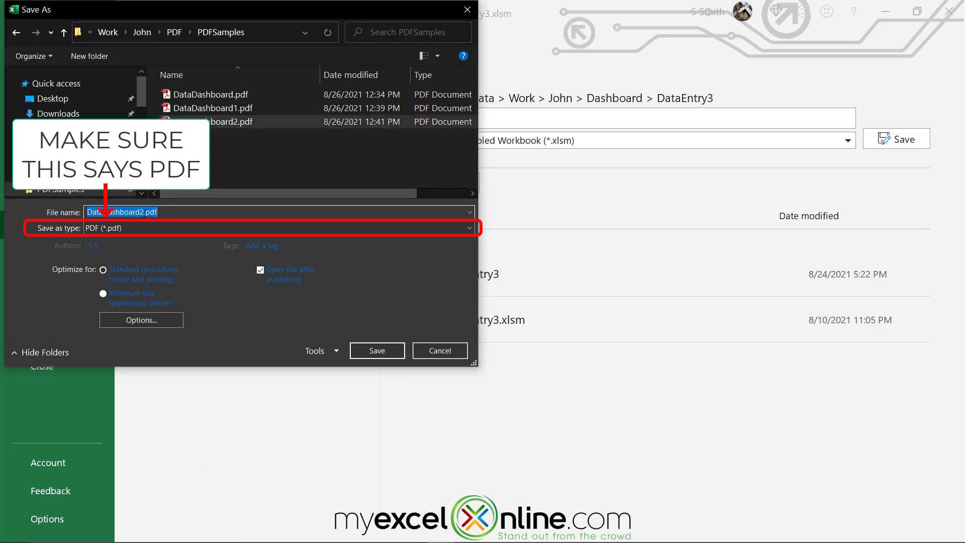
left_click(142, 212)
key("BackSpace")
type("3")
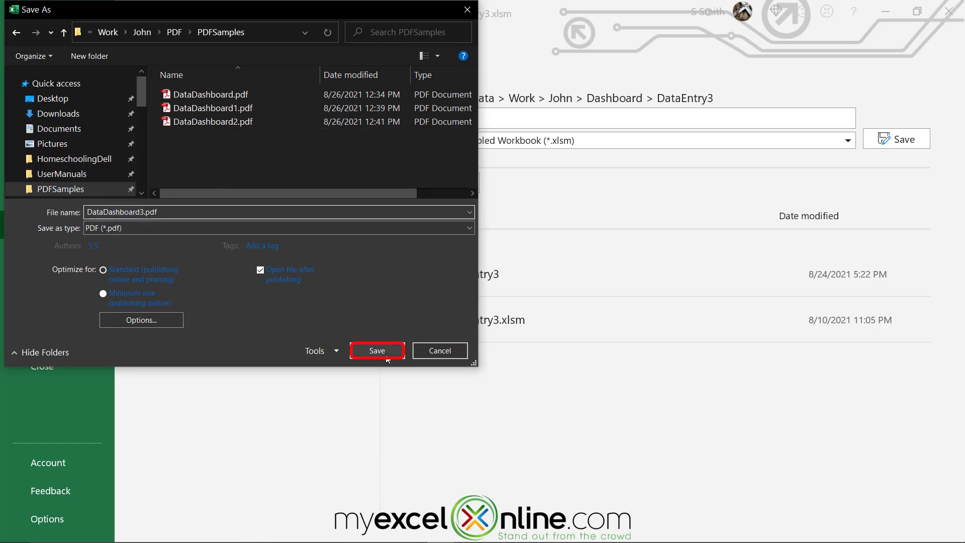
left_click(386, 357)
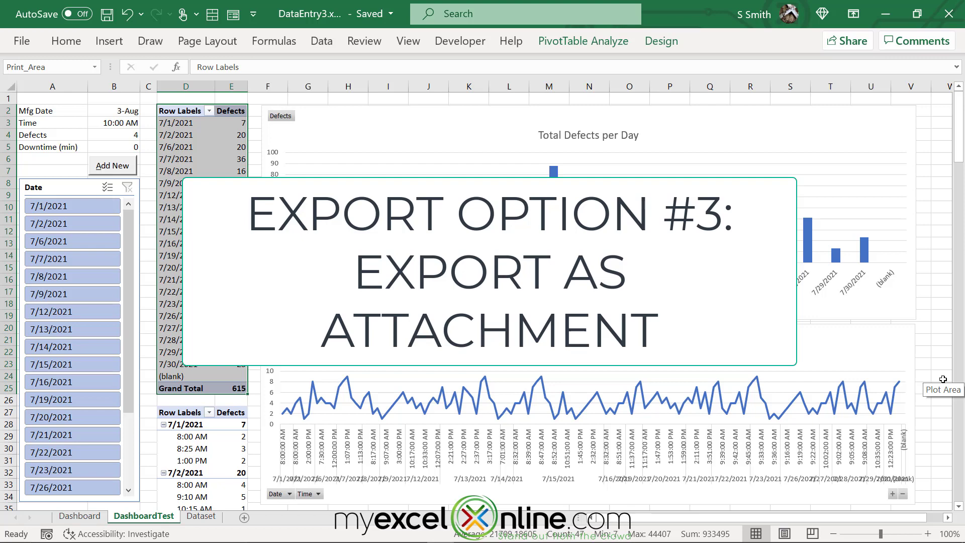
- Attach a PDF copy of the workbook to a new email from the Share options
left_click(30, 43)
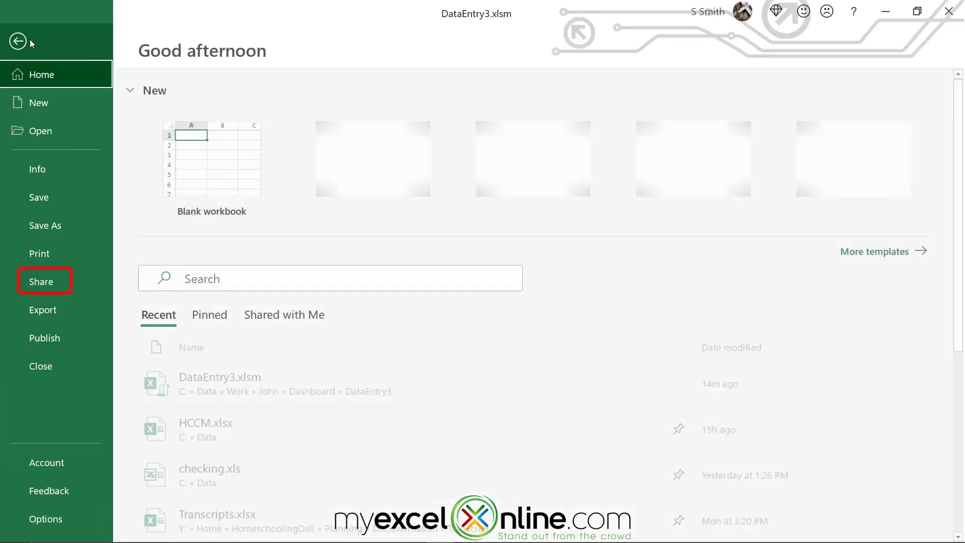
left_click(48, 283)
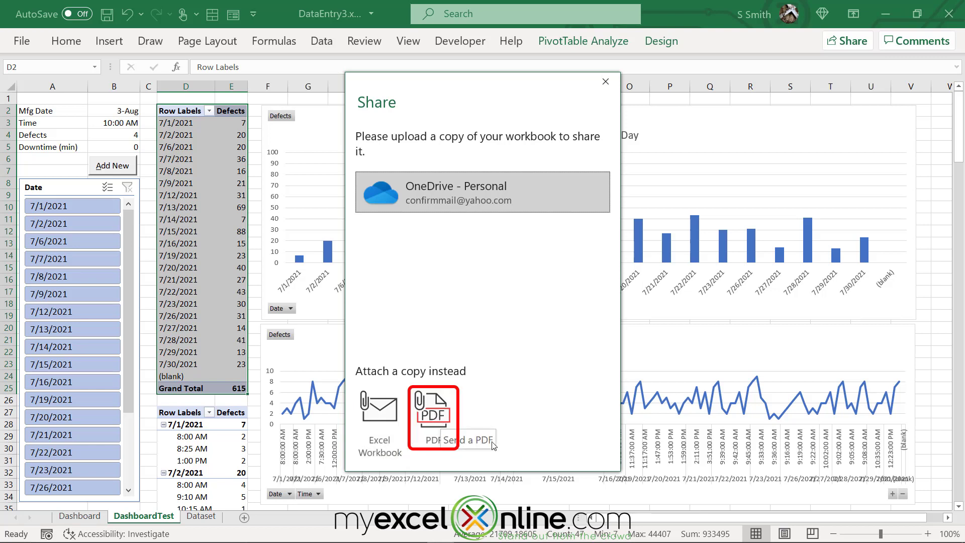
left_click(439, 411)
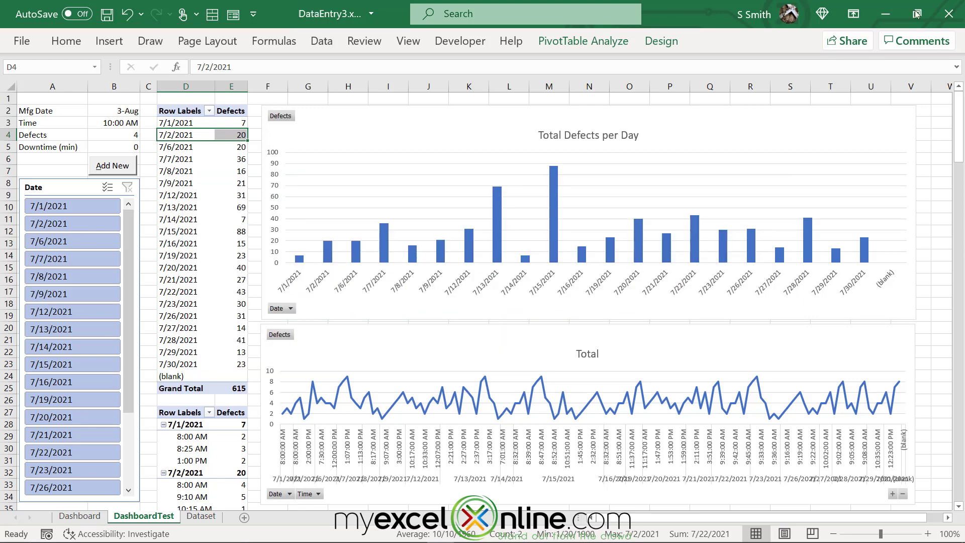
- Add Publish as PDF or XPS from All Commands to the Quick Access Toolbar
left_click(258, 16)
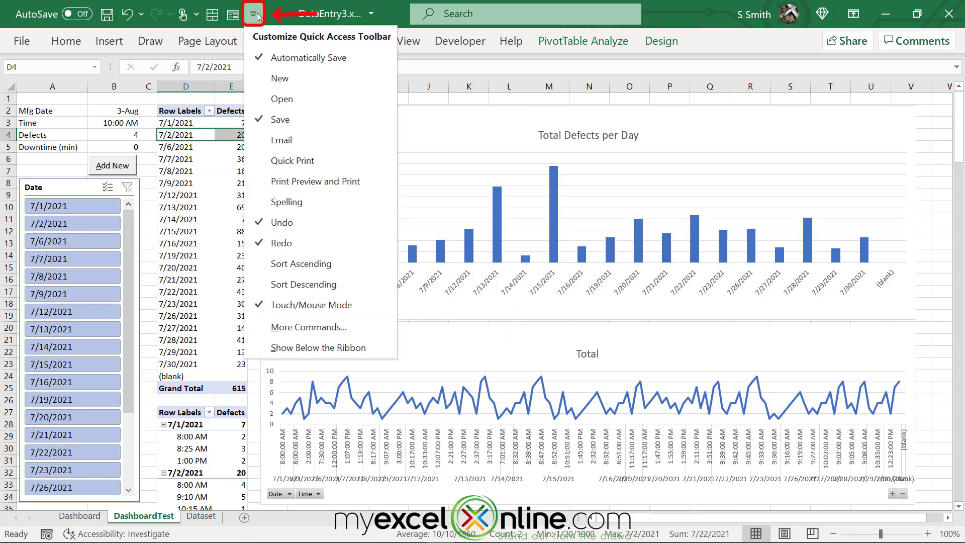
left_click(302, 329)
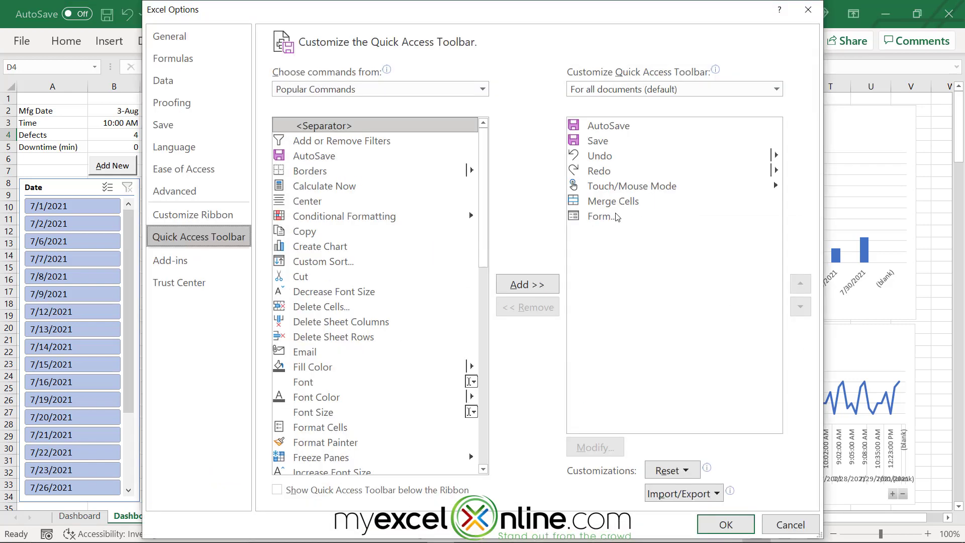
left_click(483, 90)
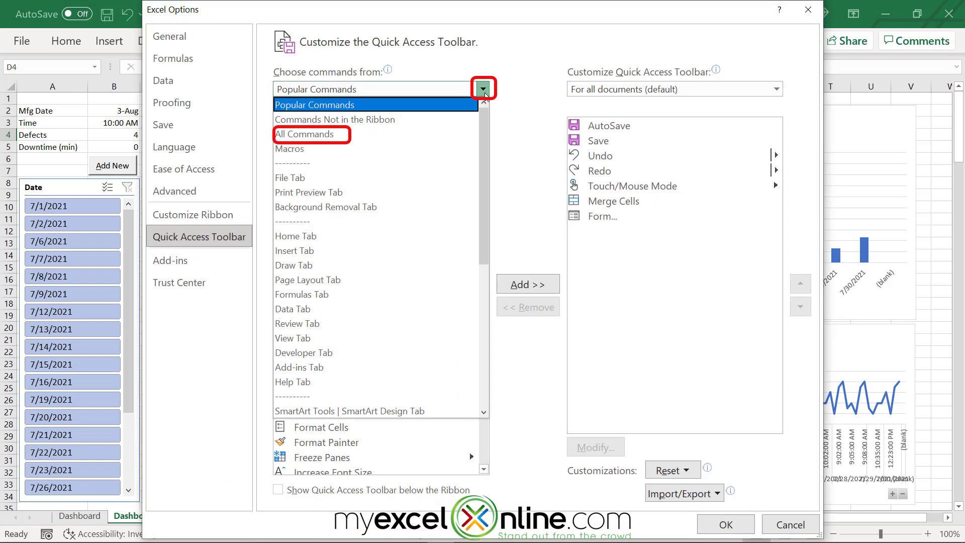
left_click(307, 134)
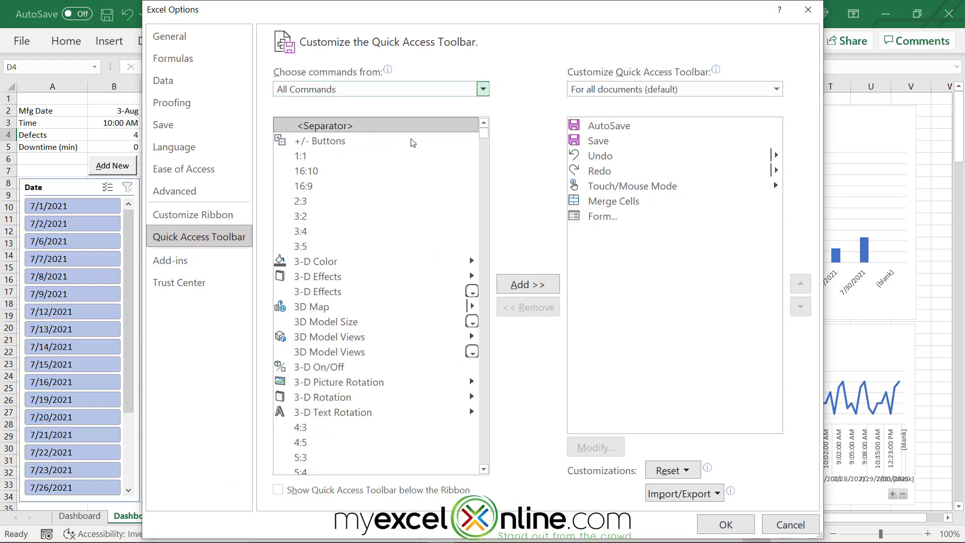
left_click(312, 219)
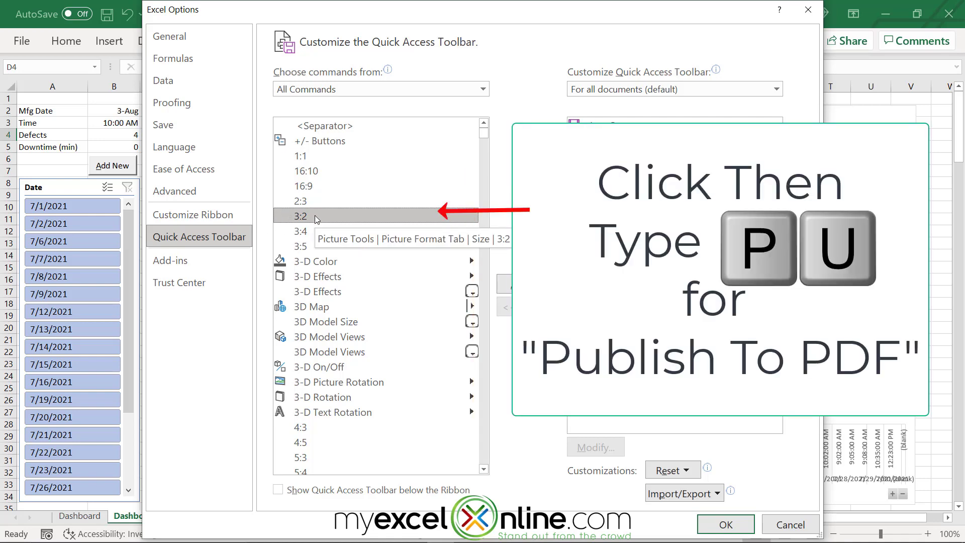
key("p")
key("u")
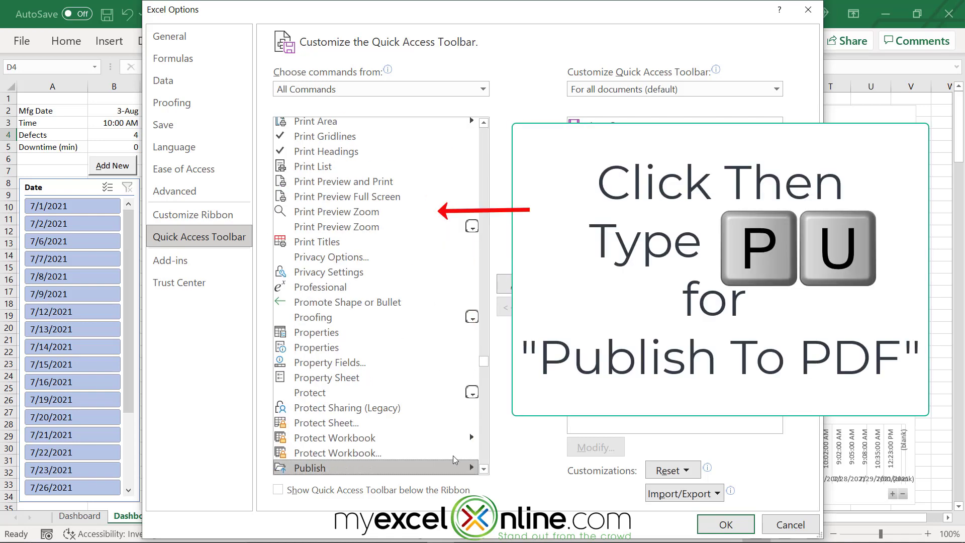
left_click(484, 469)
left_click(484, 469)
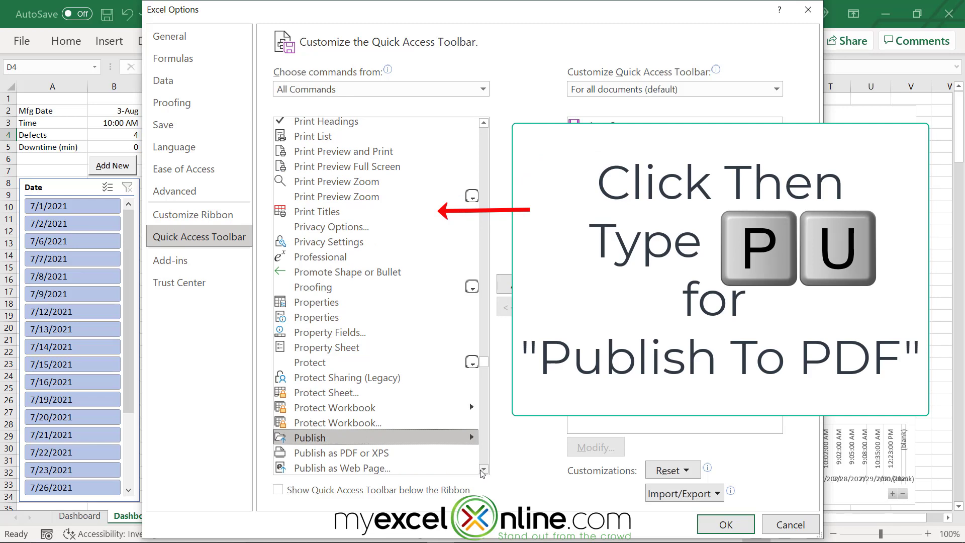
left_click(452, 453)
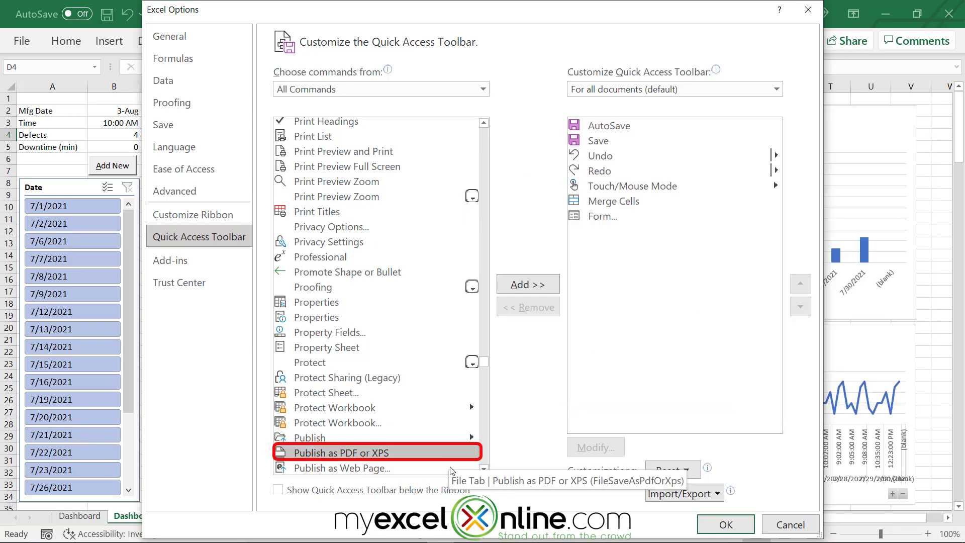
left_click(534, 286)
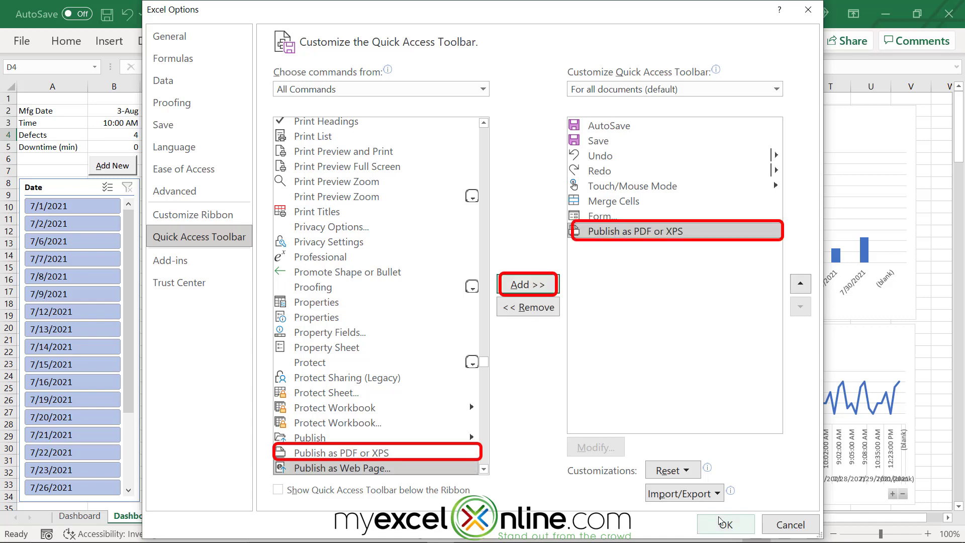
left_click(724, 524)
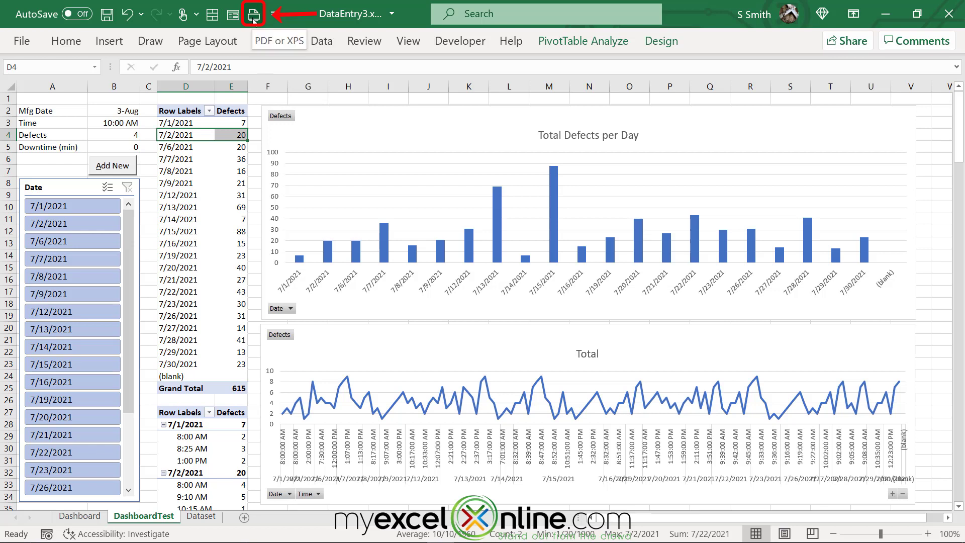
- Publish the Dataset sheet with the new toolbar button as Data.pdf in PDFSamples
left_click(202, 518)
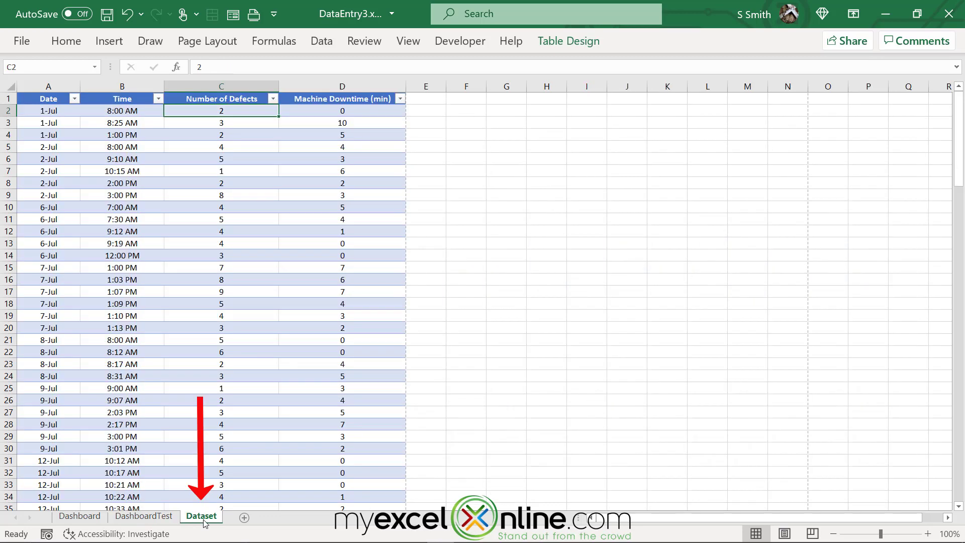
left_click(256, 19)
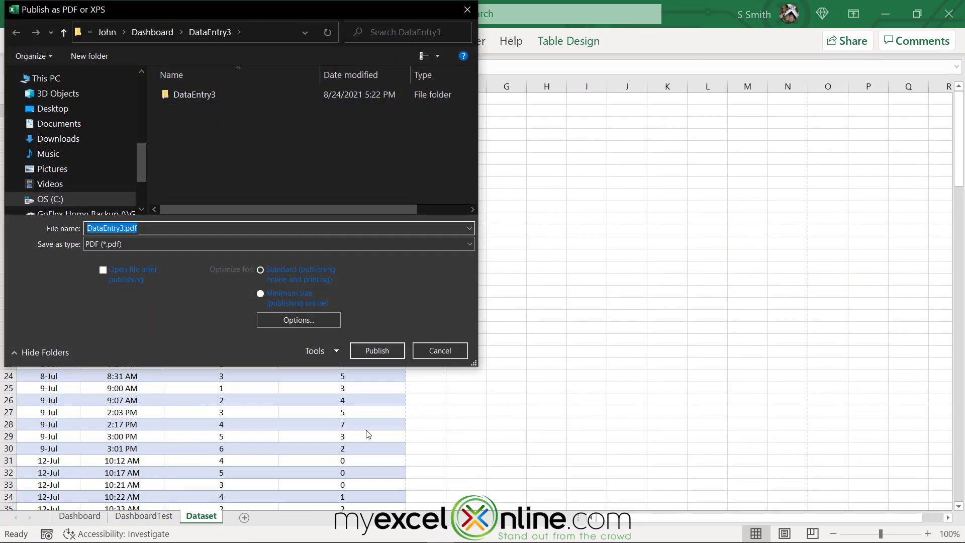
scroll(91, 186, "up", 10)
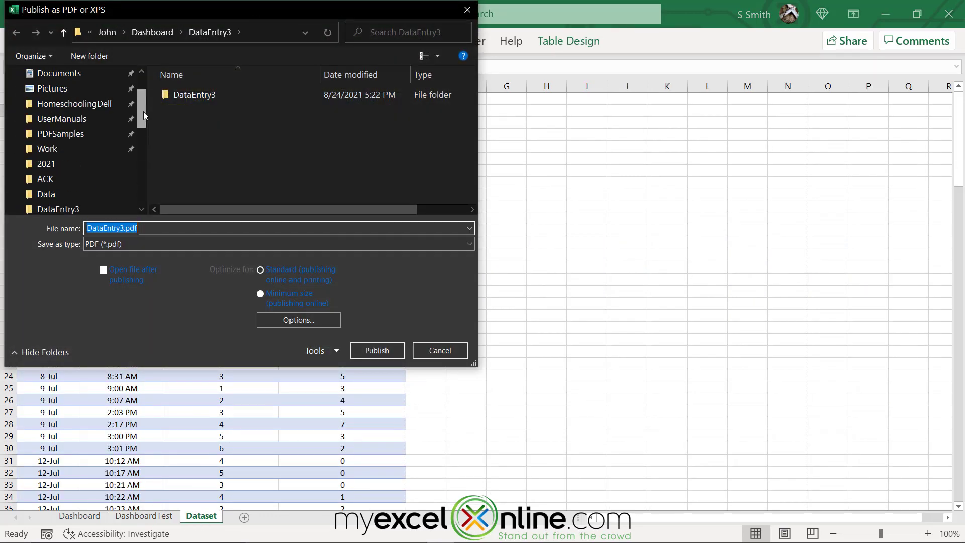
left_click(68, 193)
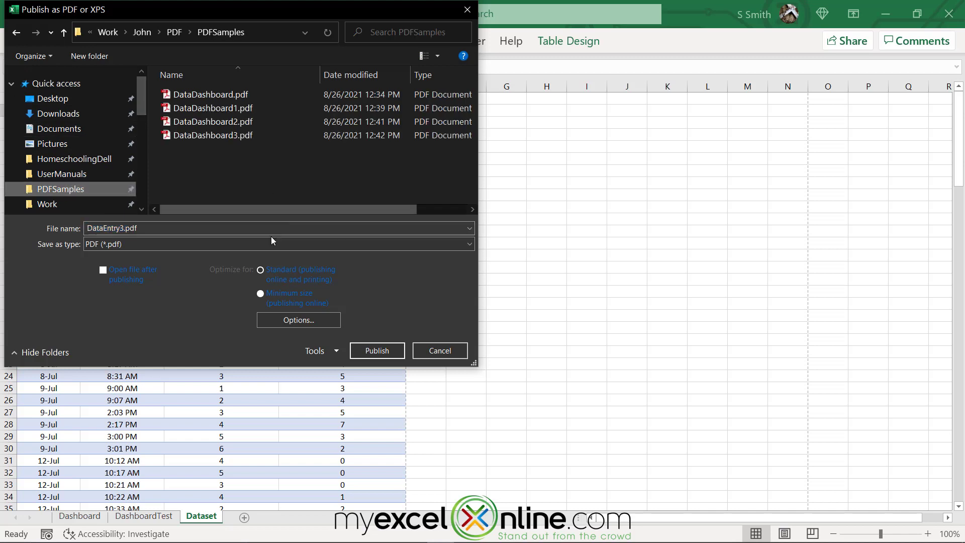
left_click(105, 228)
left_click(105, 228)
left_click_drag(104, 228, 124, 227)
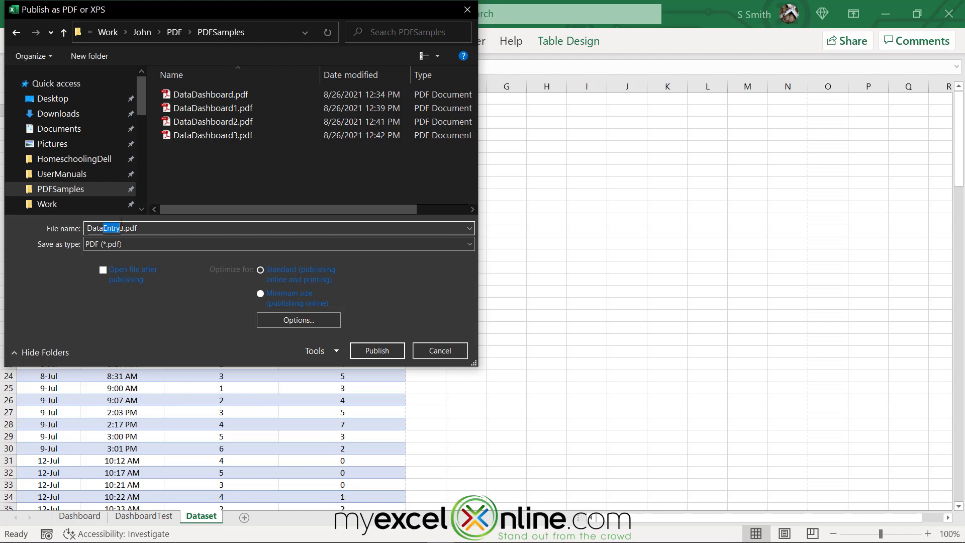
key("BackSpace")
key("Return")
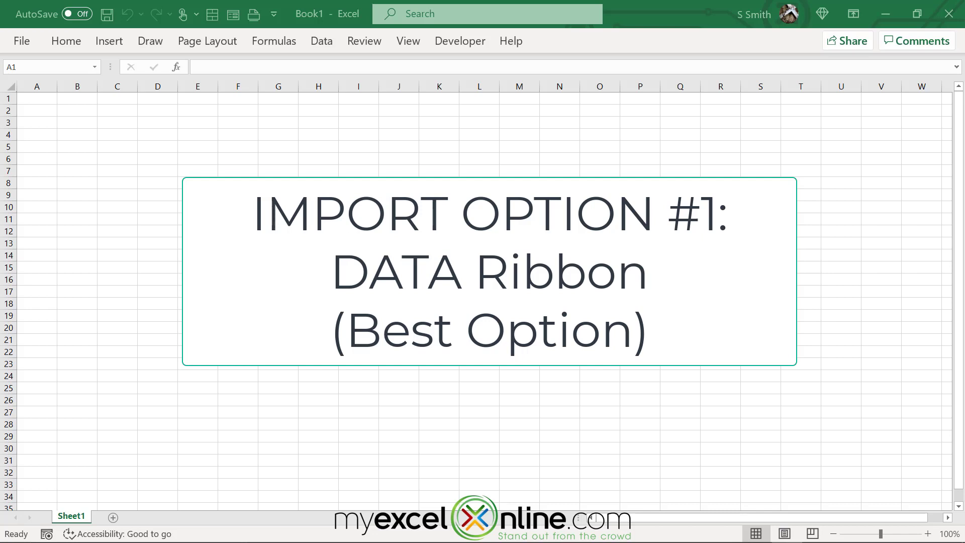
- Import Table001 (Page 1) from DataDashboard3.pdf via Get Data From PDF and load it
left_click(322, 41)
left_click(27, 83)
mouse_move(54, 134)
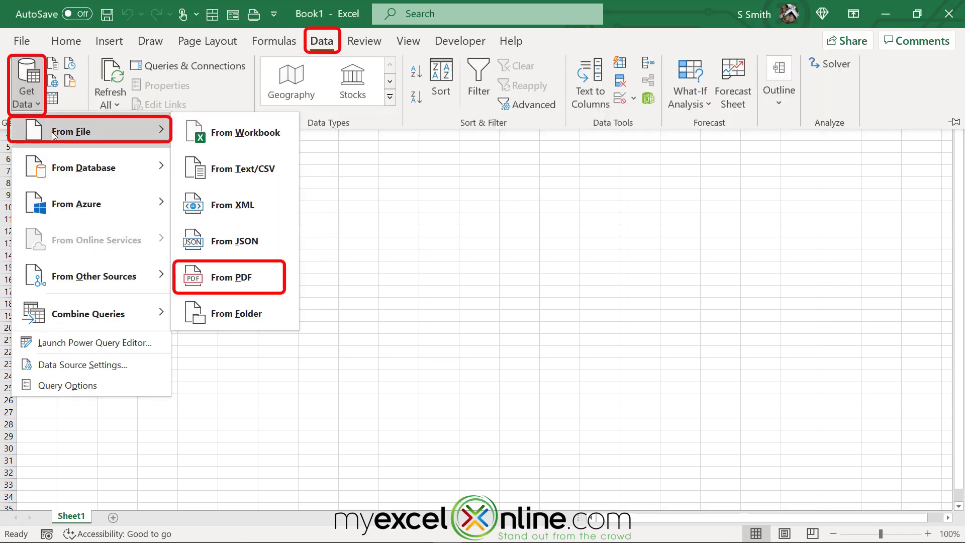
left_click(231, 277)
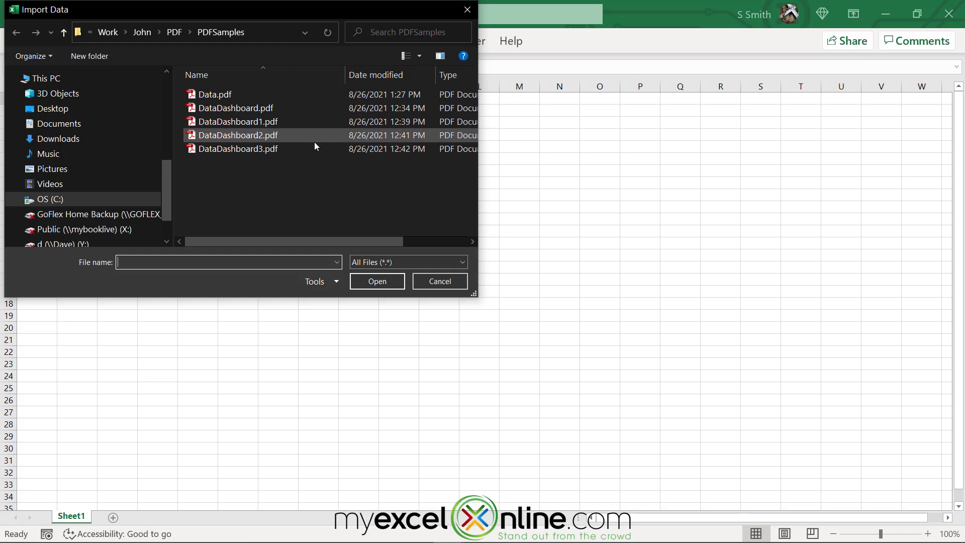
left_click(265, 149)
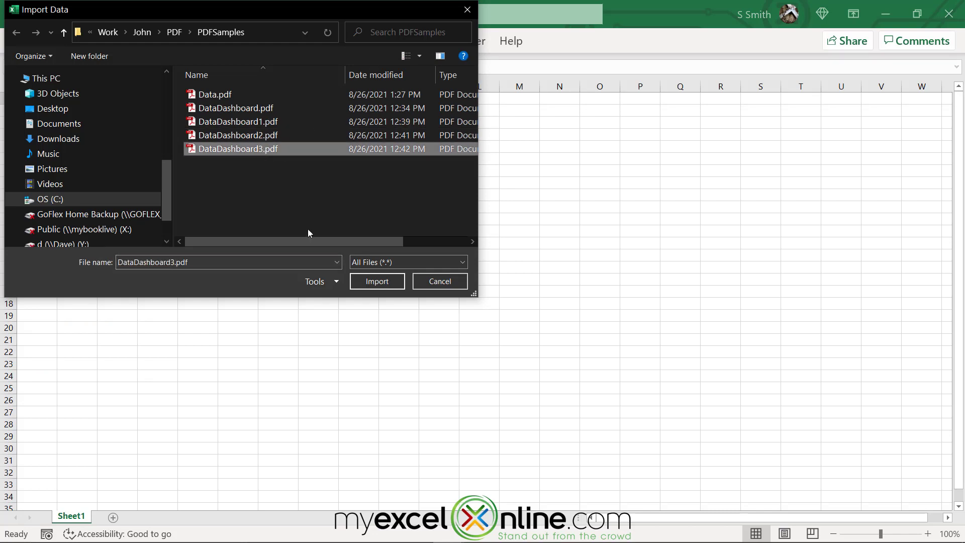
left_click(377, 282)
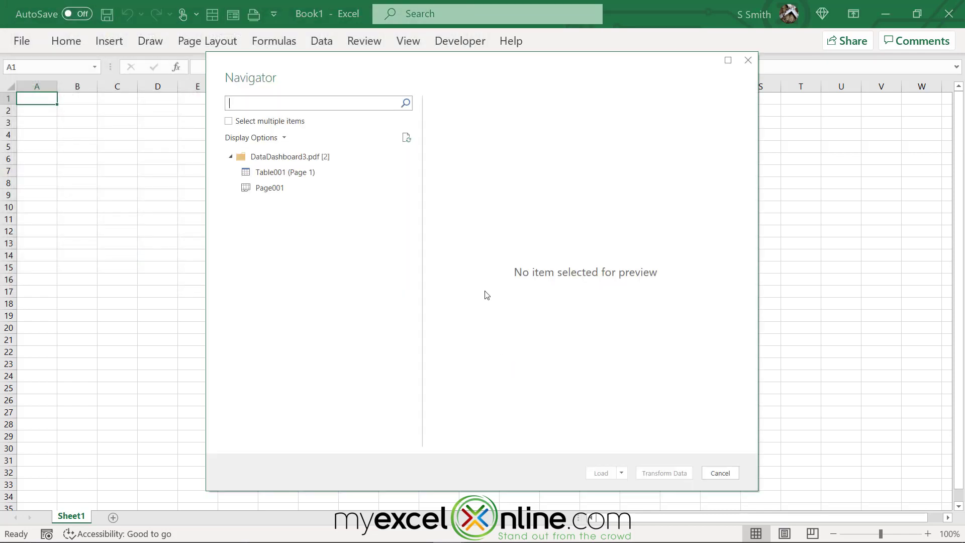
left_click(275, 173)
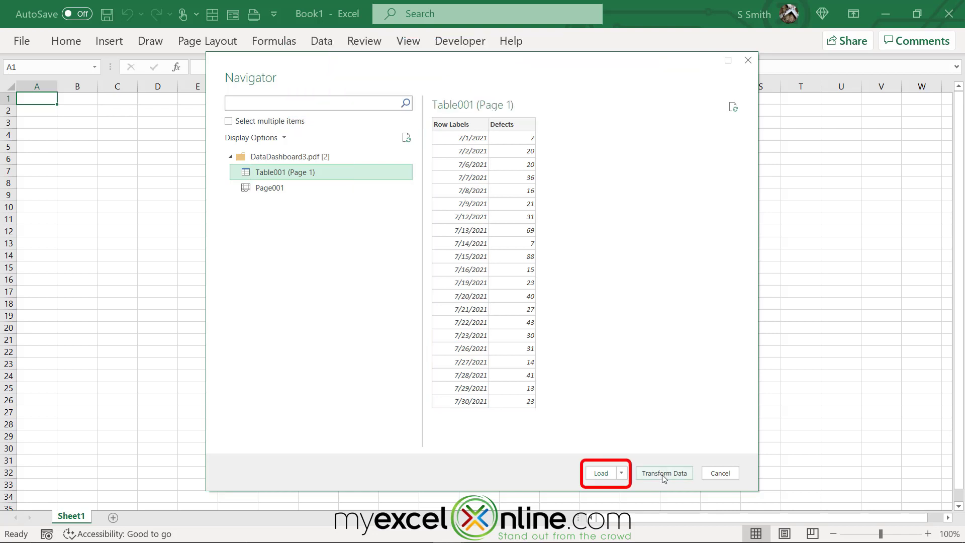
left_click(601, 475)
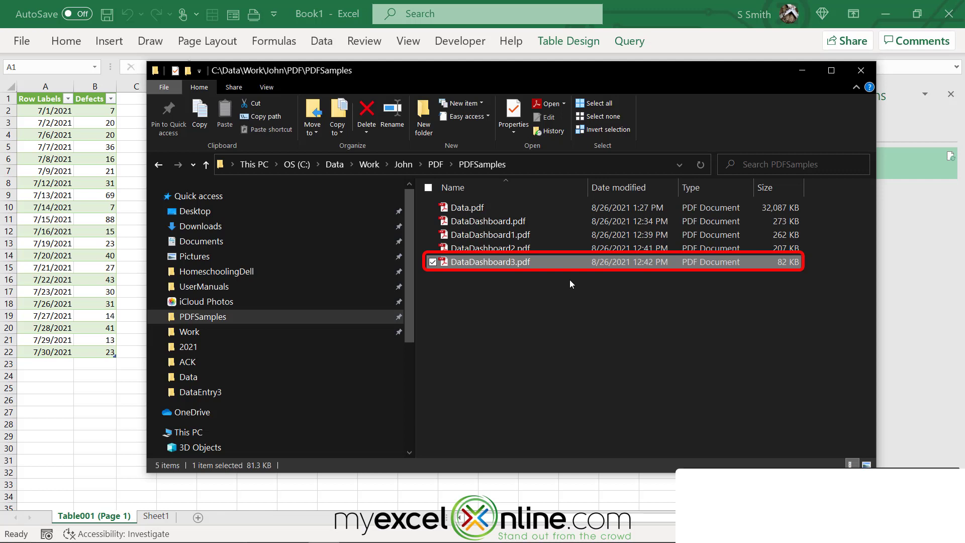
- Open DataDashboard3.pdf, copy the pivot table from Row Labels through Grand Total, and return to Excel
double_click(484, 262)
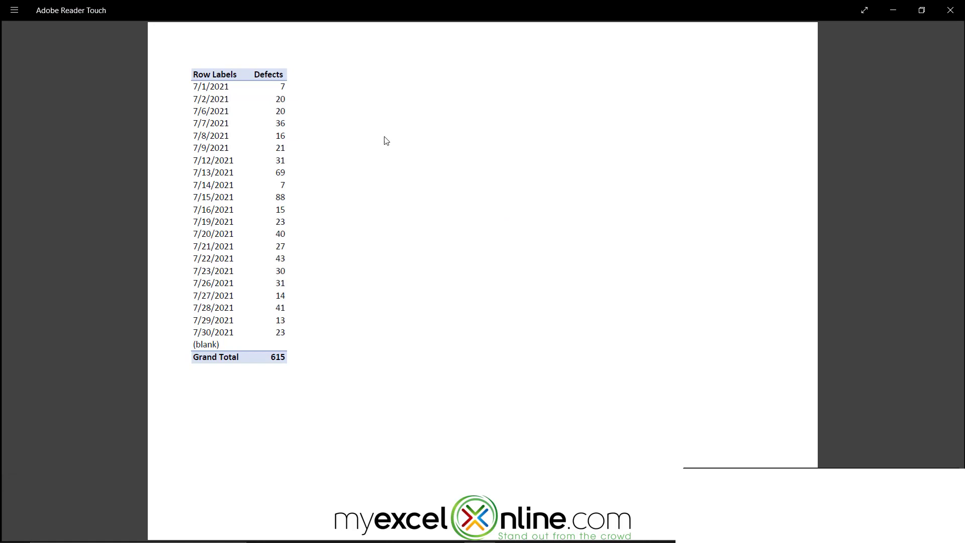
left_click_drag(195, 75, 287, 358)
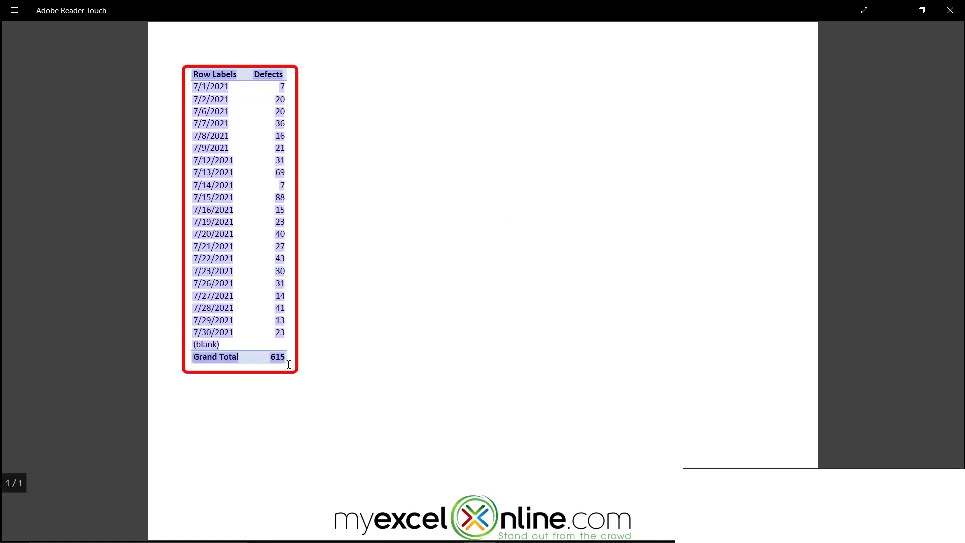
key("ctrl+c")
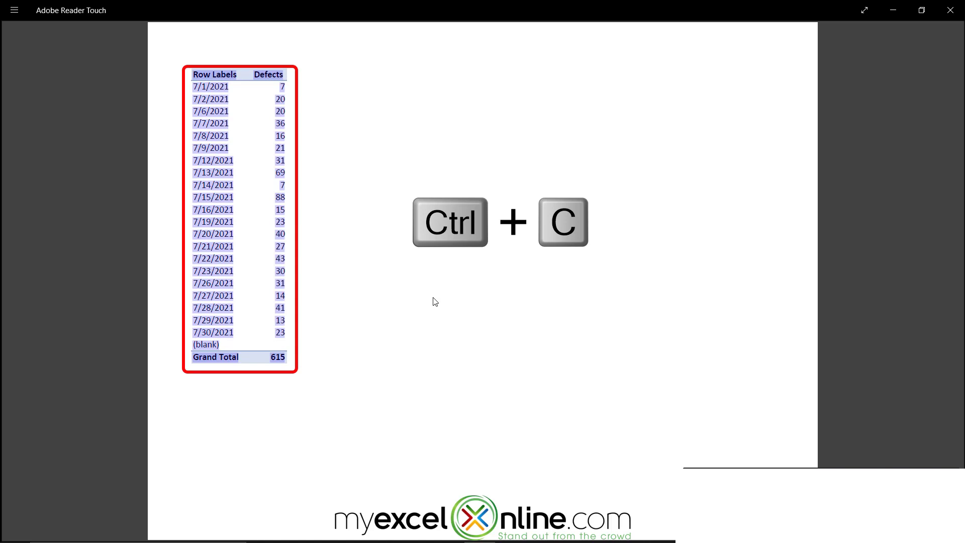
key("alt+Tab")
key("alt+Tab")
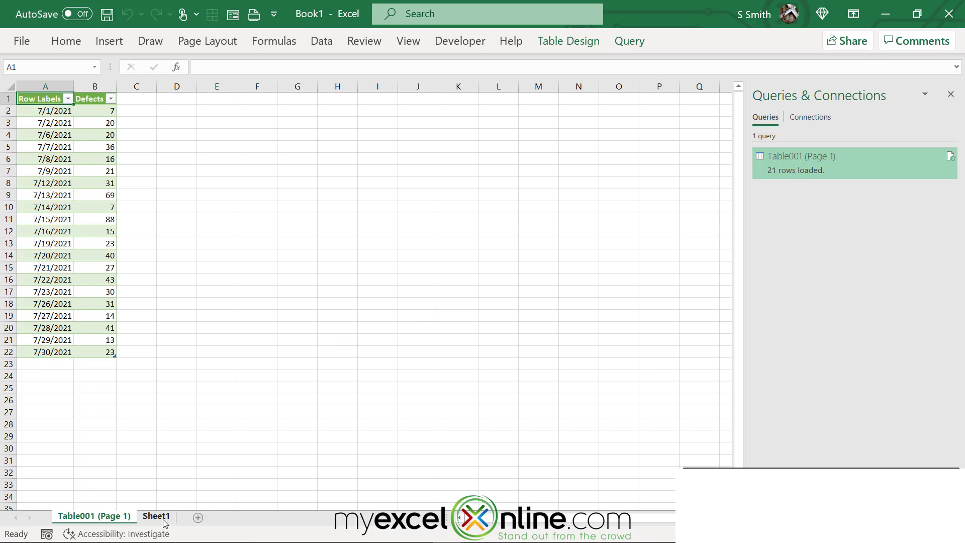
- Paste the copied PDF table into Sheet1 column A with the Text Import Wizard, then select D3
left_click(164, 517)
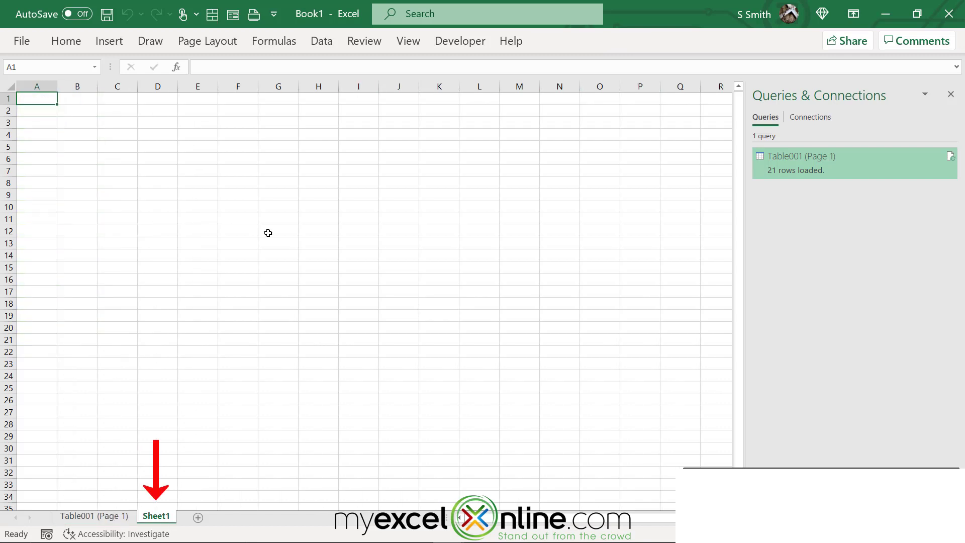
left_click(66, 40)
left_click(21, 104)
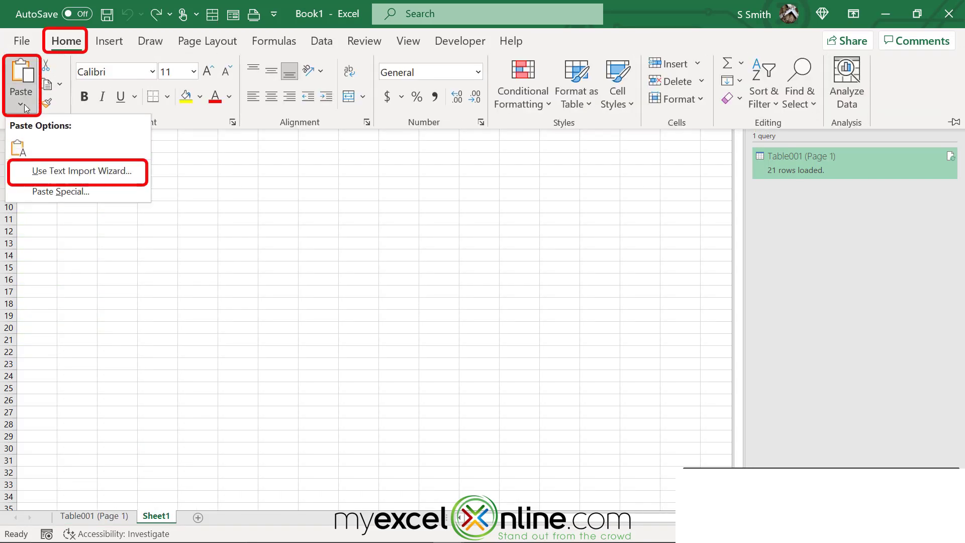
left_click(81, 175)
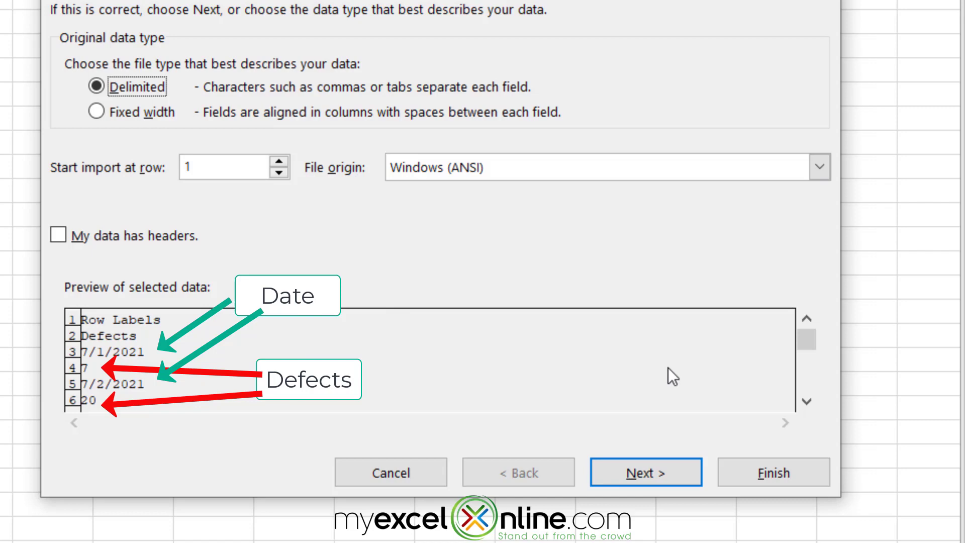
left_click(635, 470)
left_click(636, 474)
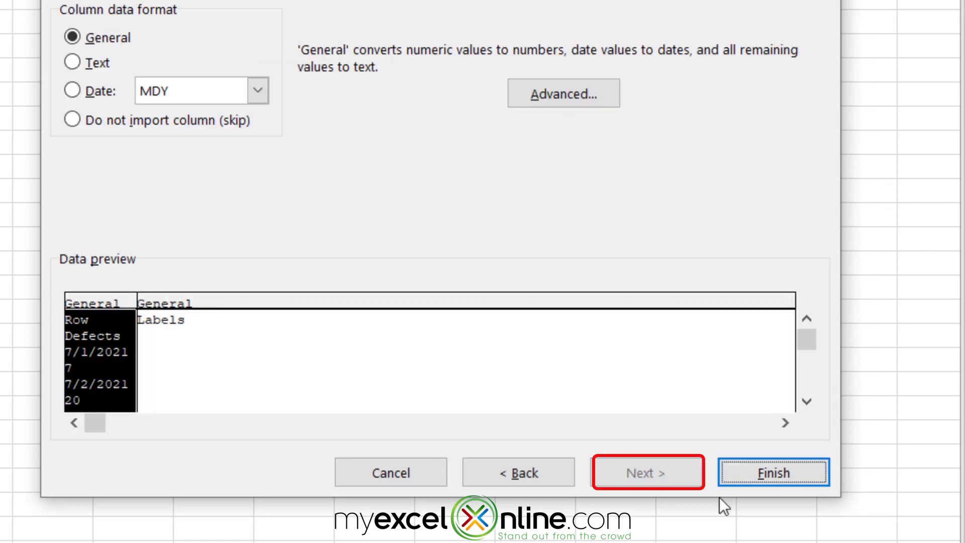
left_click(754, 482)
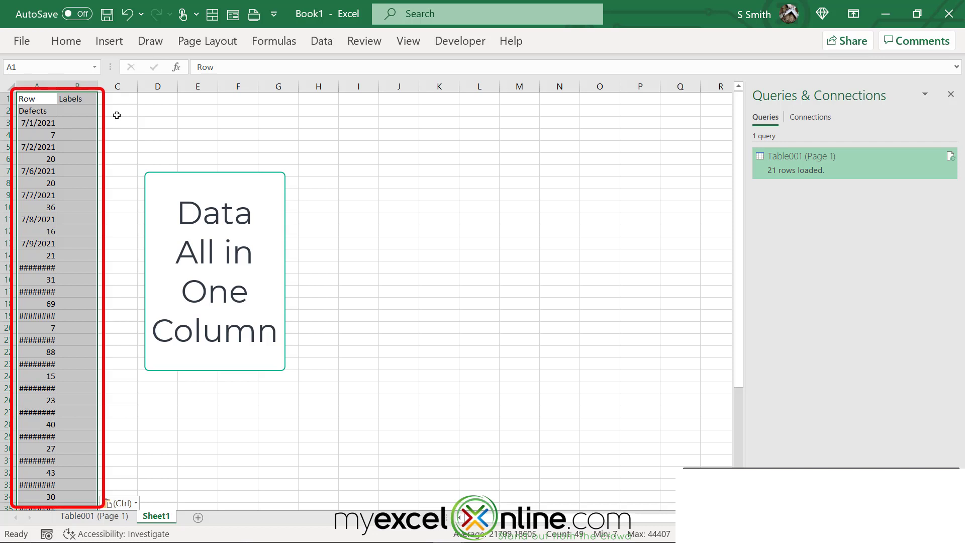
left_click(158, 110)
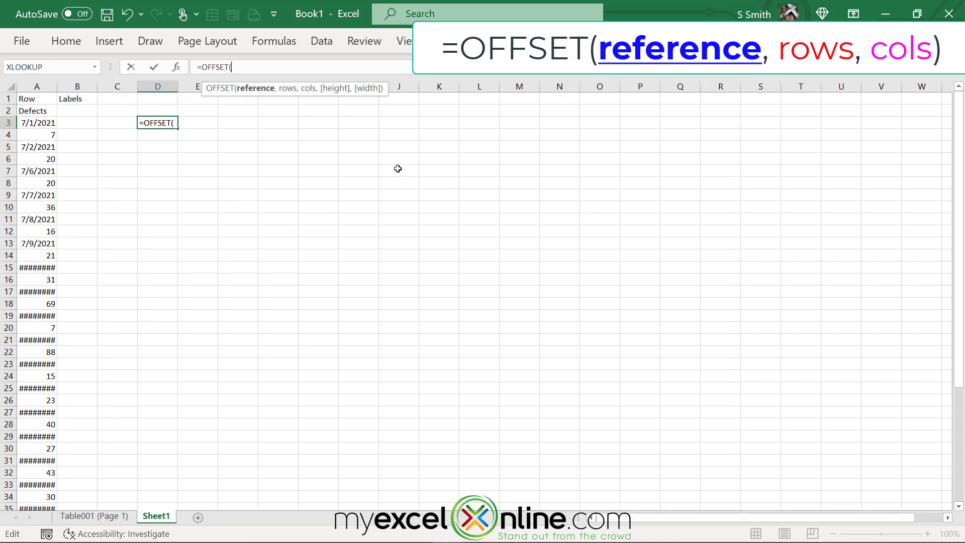
- Make A3 the first OFFSET argument in D3, anchored absolutely as $A$3
left_click(49, 121)
left_click(230, 67)
type("$A3")
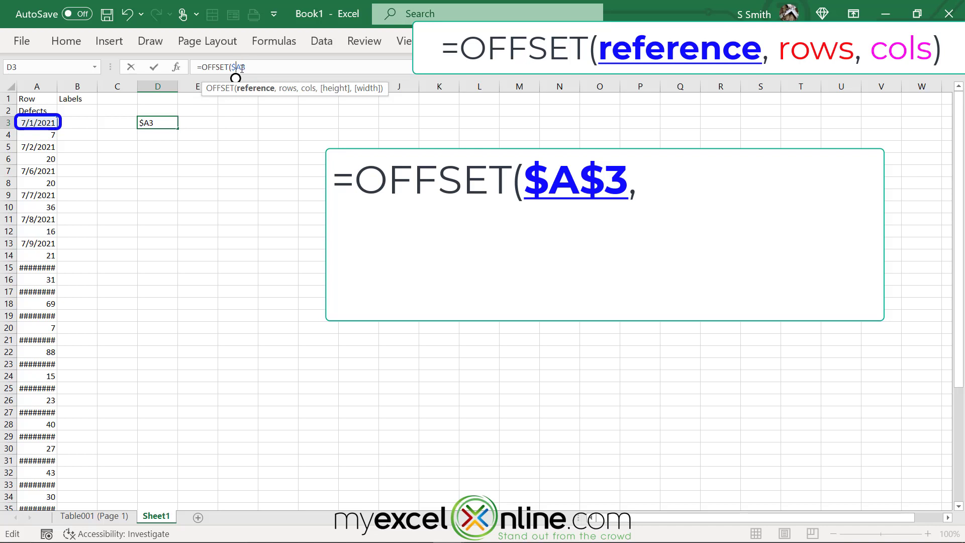
type("$")
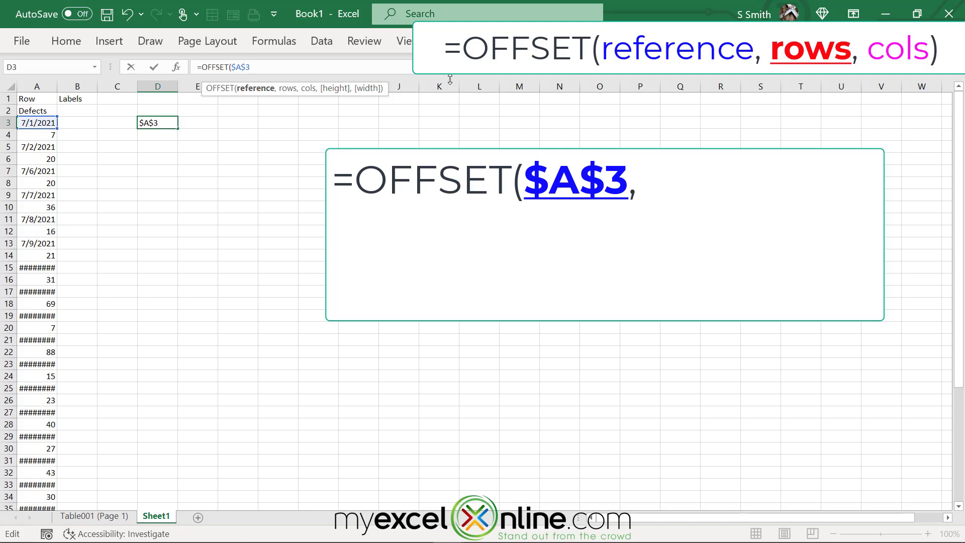
- Add COLUMNS($A3:A3)-1+ROWS( as the row offset in the D3 OFFSET formula
type(",")
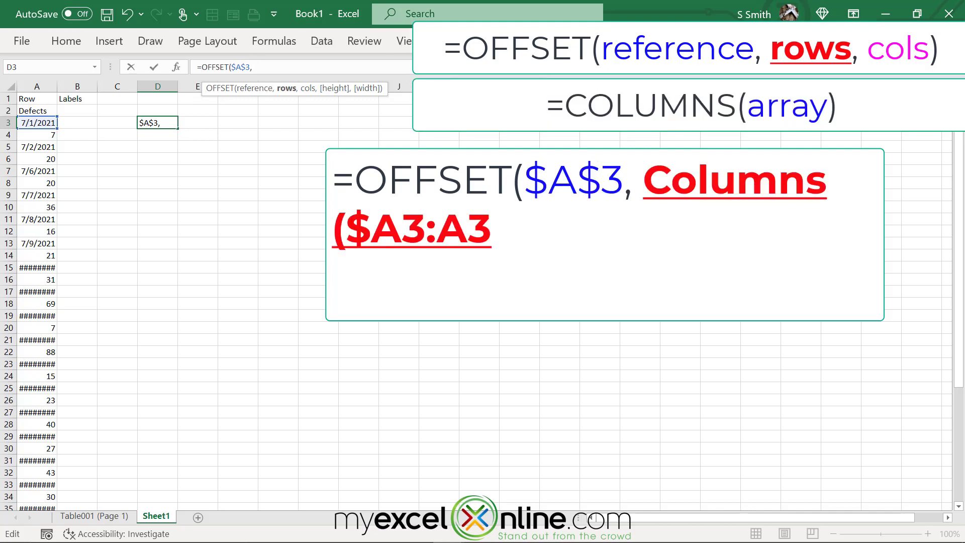
type("columns(")
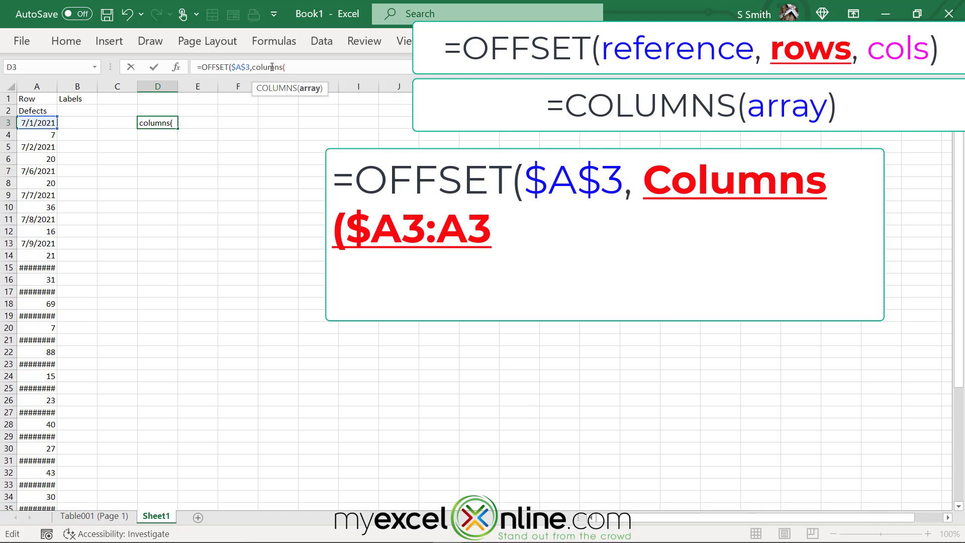
left_click(36, 123)
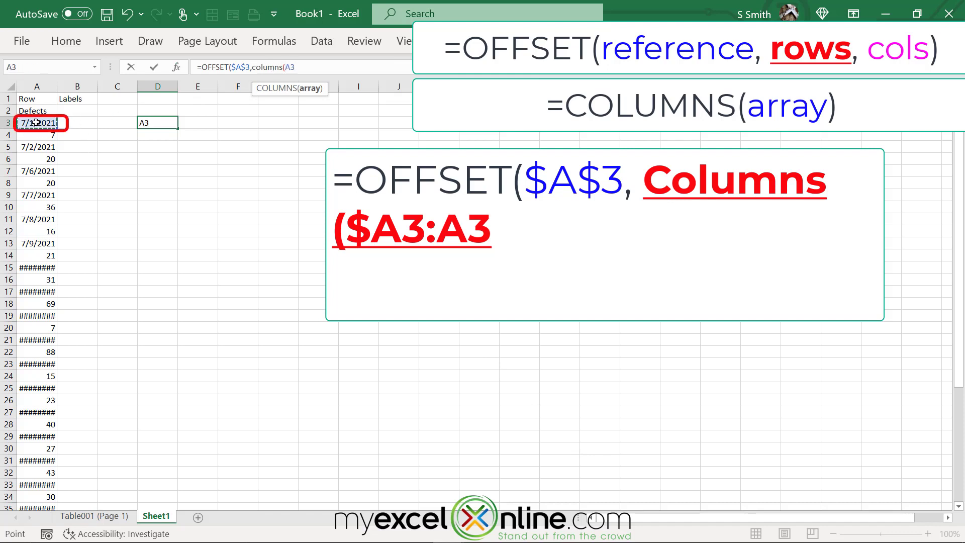
key("F8")
left_click(36, 122)
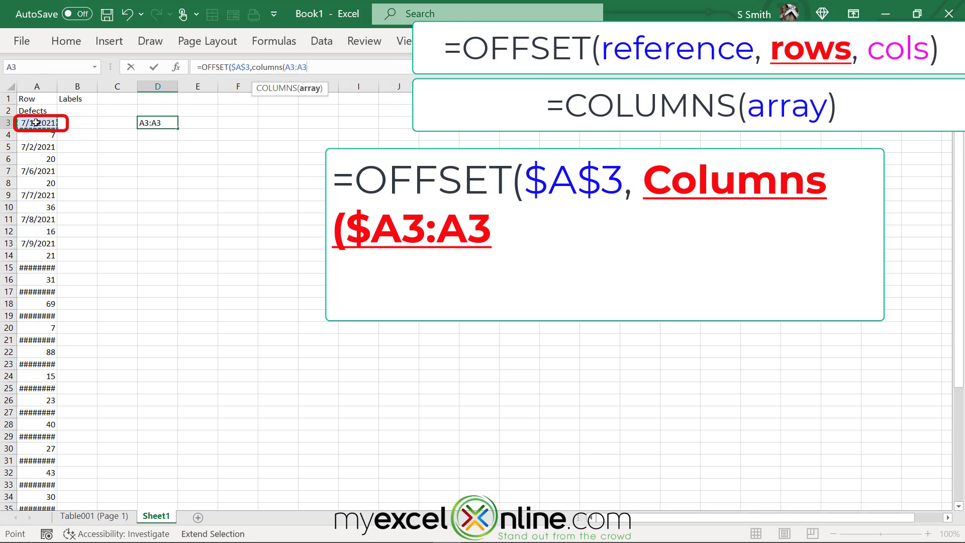
left_click(286, 67)
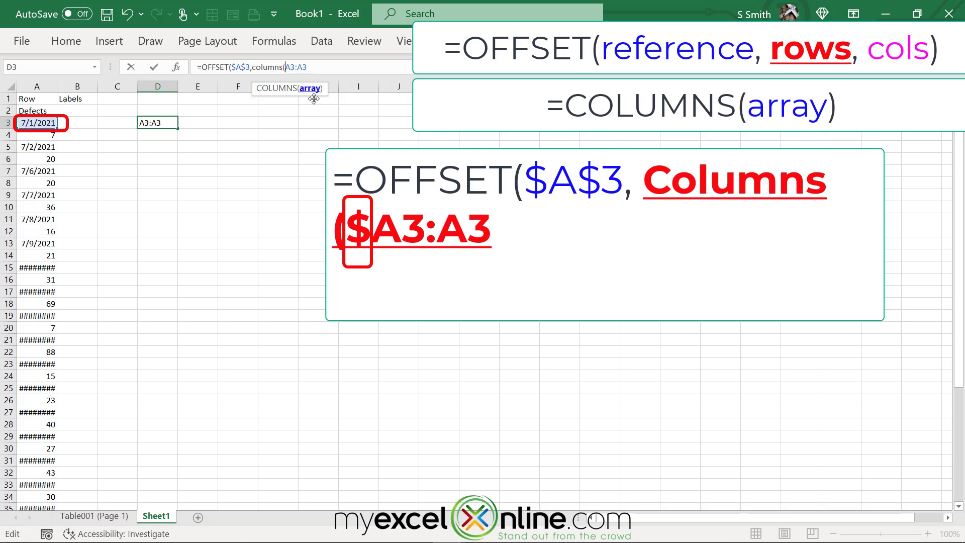
type("$")
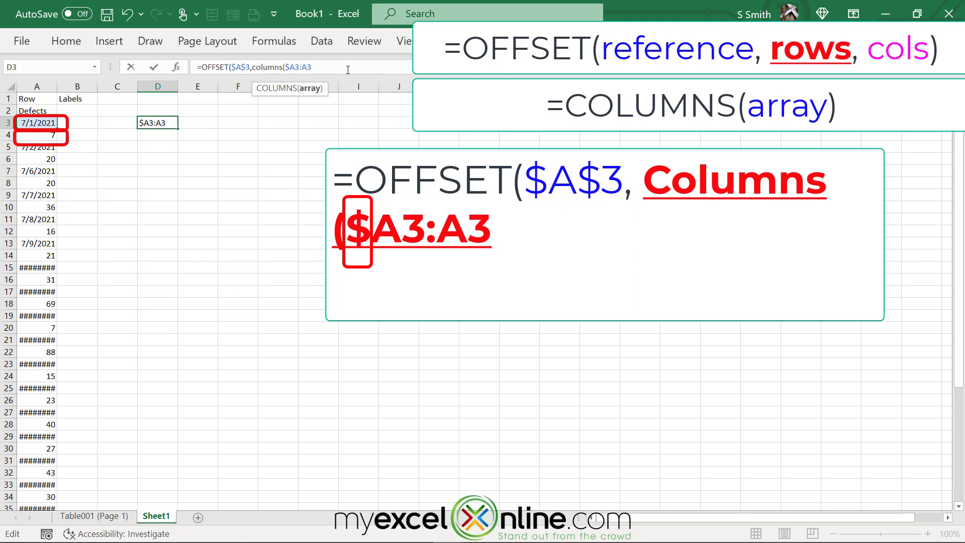
type(")-1")
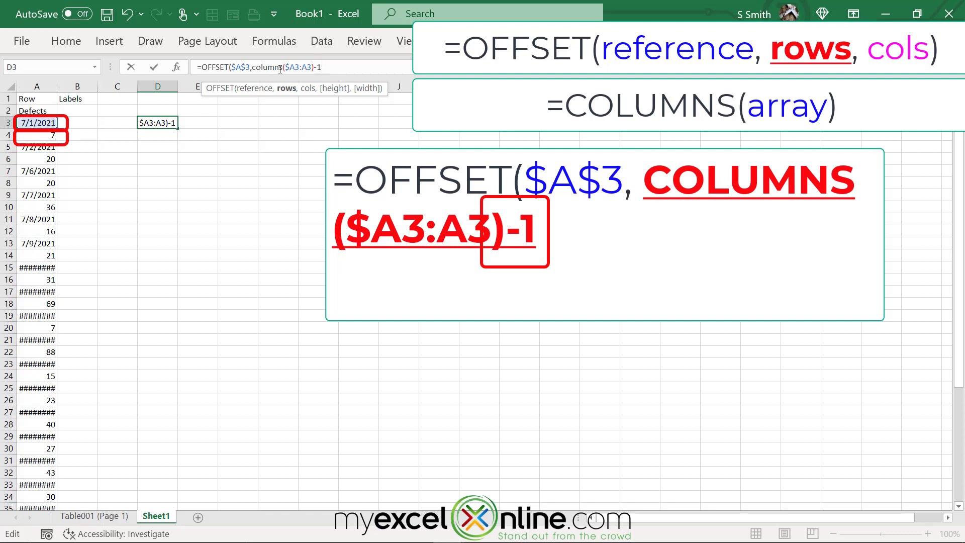
type("+rows(")
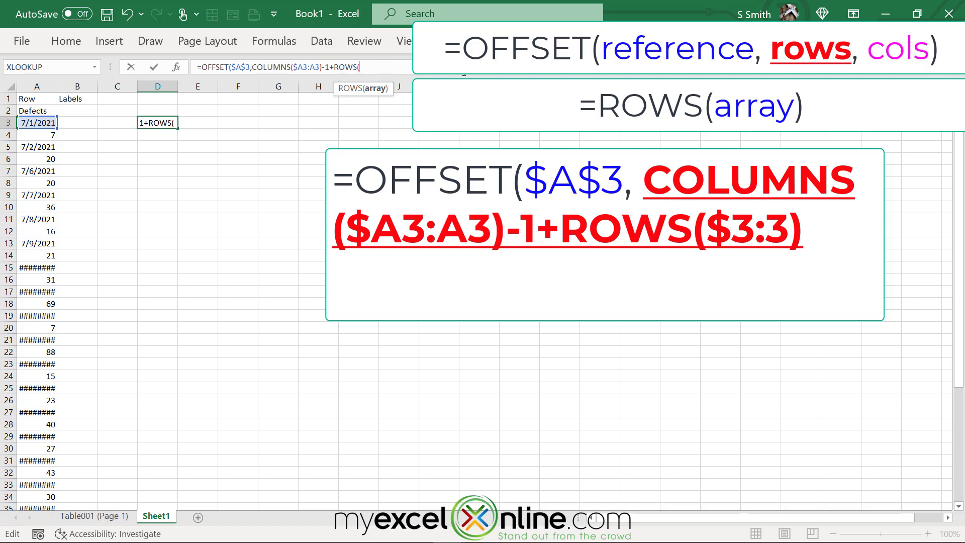
- Complete D3 as =OFFSET($A$3,COLUMNS($A3:A3)-1+(ROWS($3:3)-1)*2,0) so it returns 44378
type("3:3")
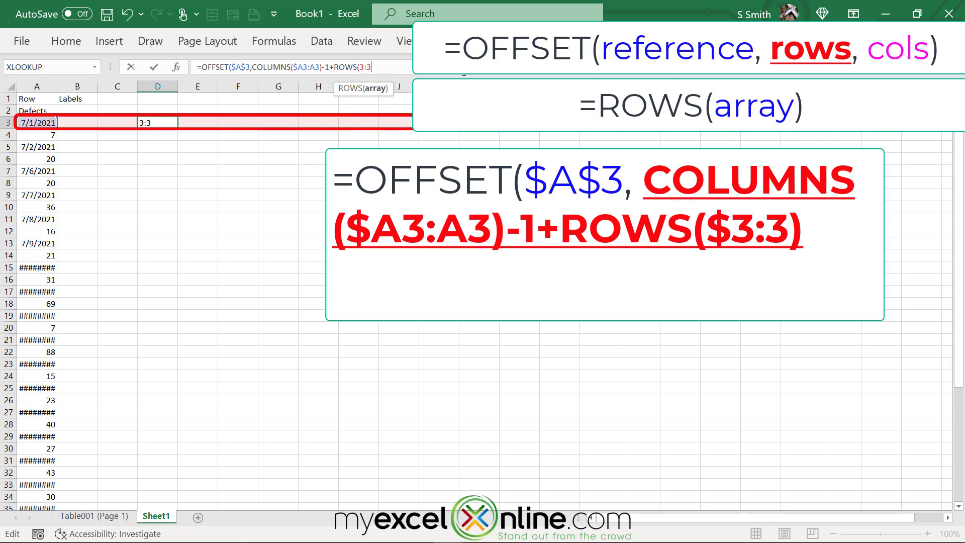
key("Left")
key("Left")
key("Left")
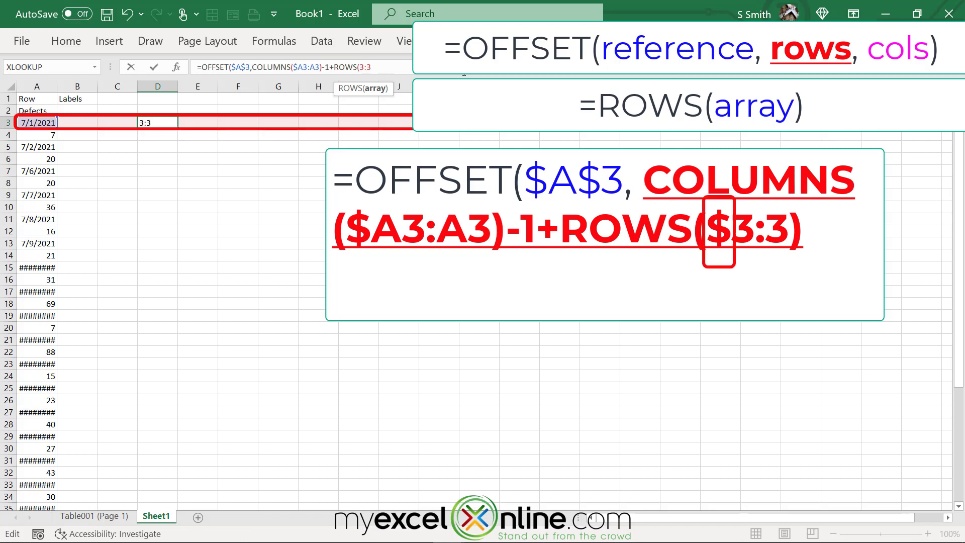
type("$")
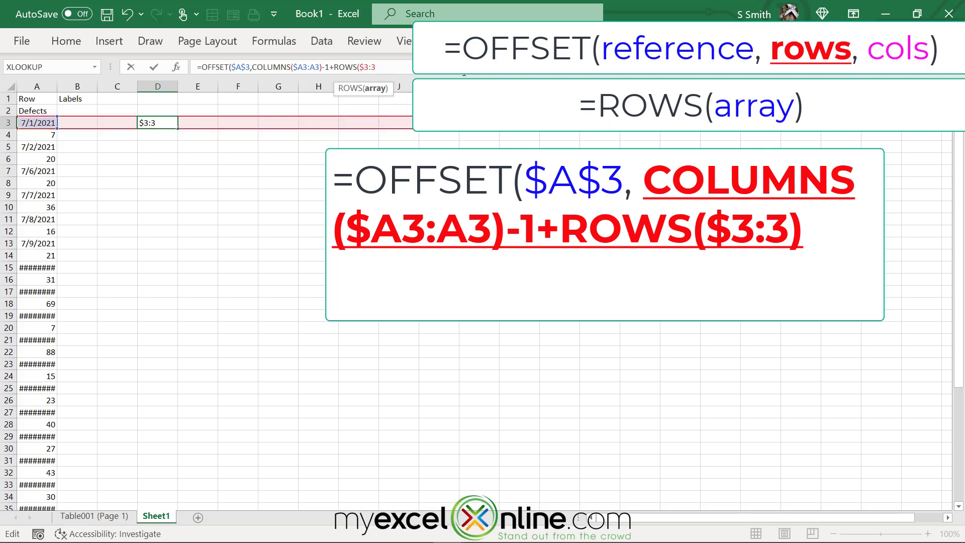
key("End")
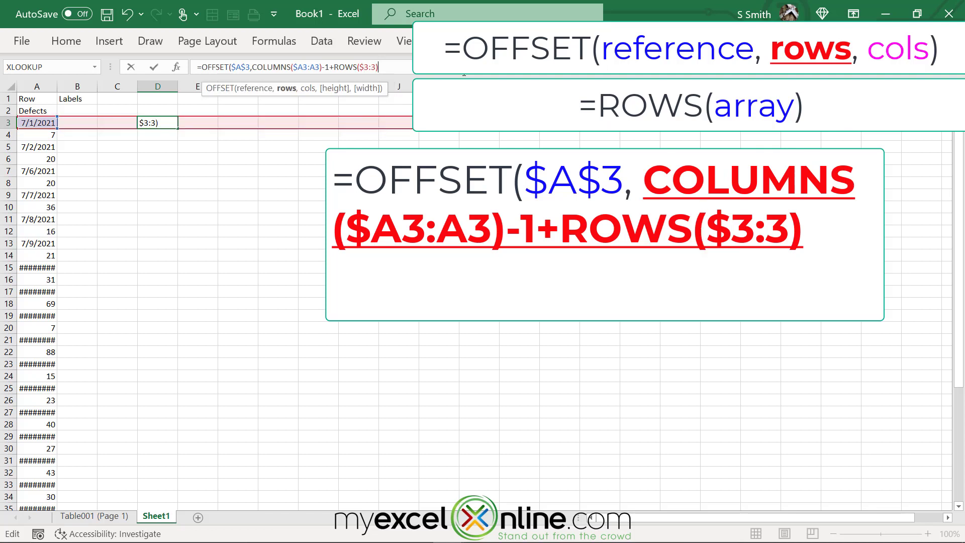
left_click(334, 67)
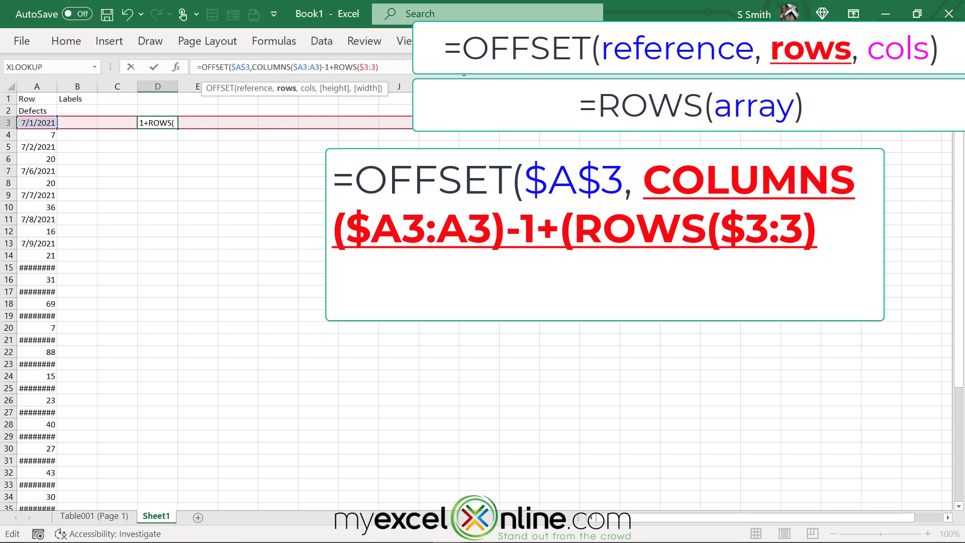
type("(")
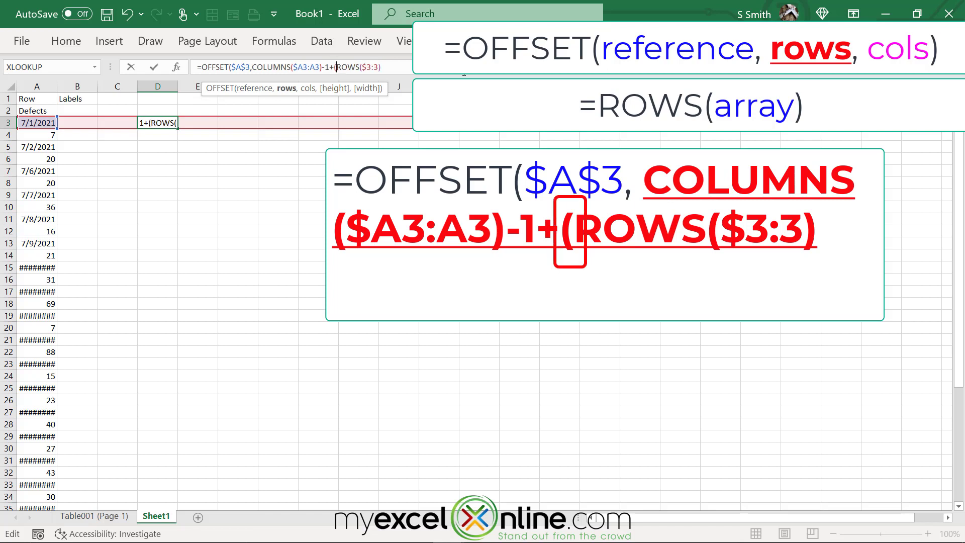
left_click(399, 67)
type("+1)")
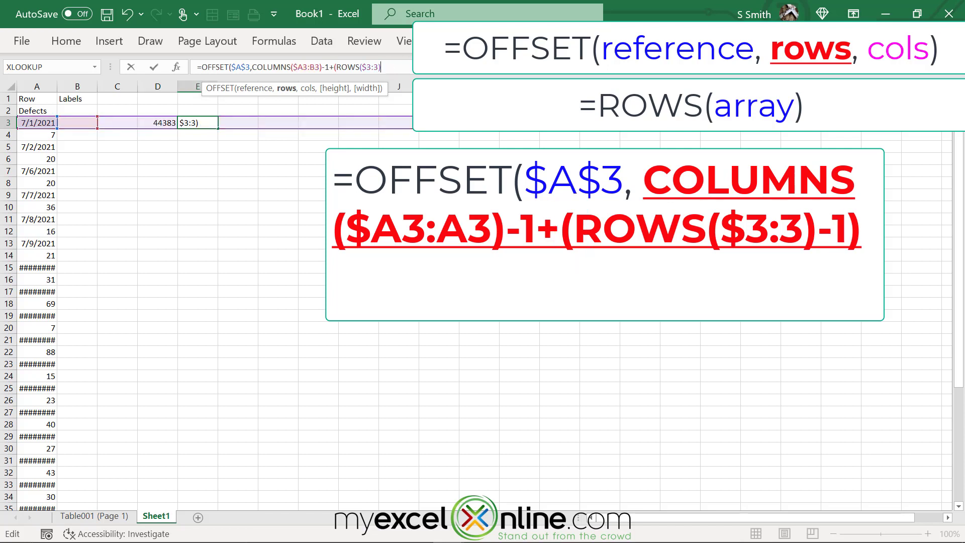
type("-1)*2")
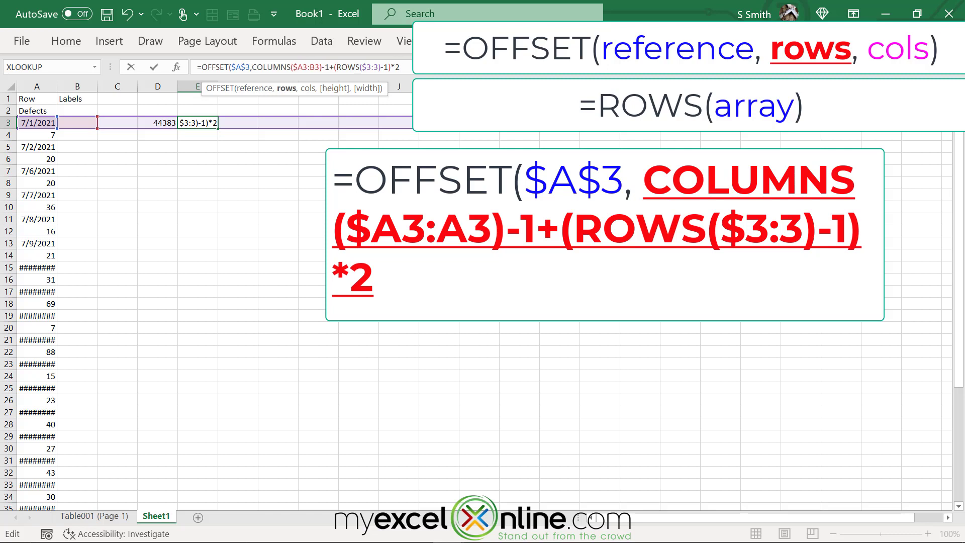
type(",")
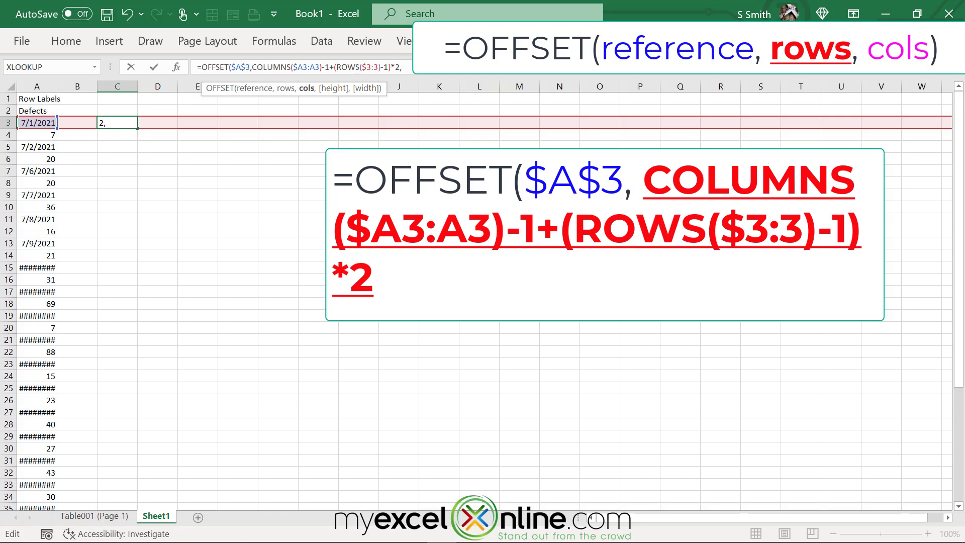
type("0")
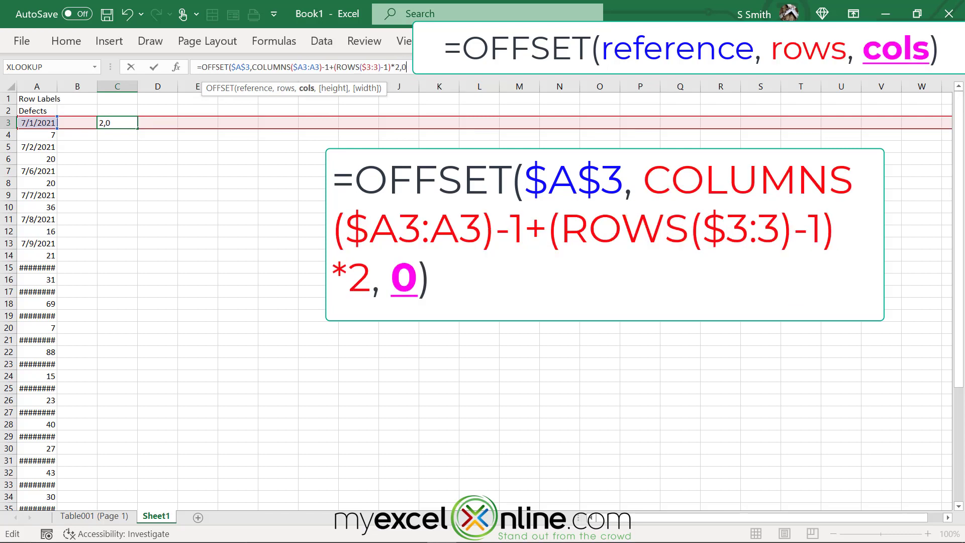
type(")")
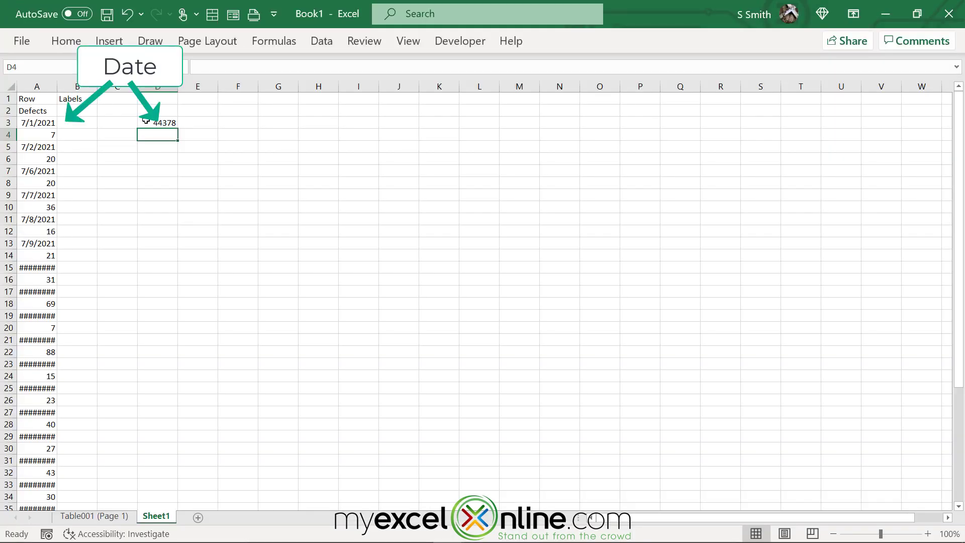
- Fill the D3 formula into E3, copy both down to row 24, and clear row 24's leftover cells
left_click(145, 121)
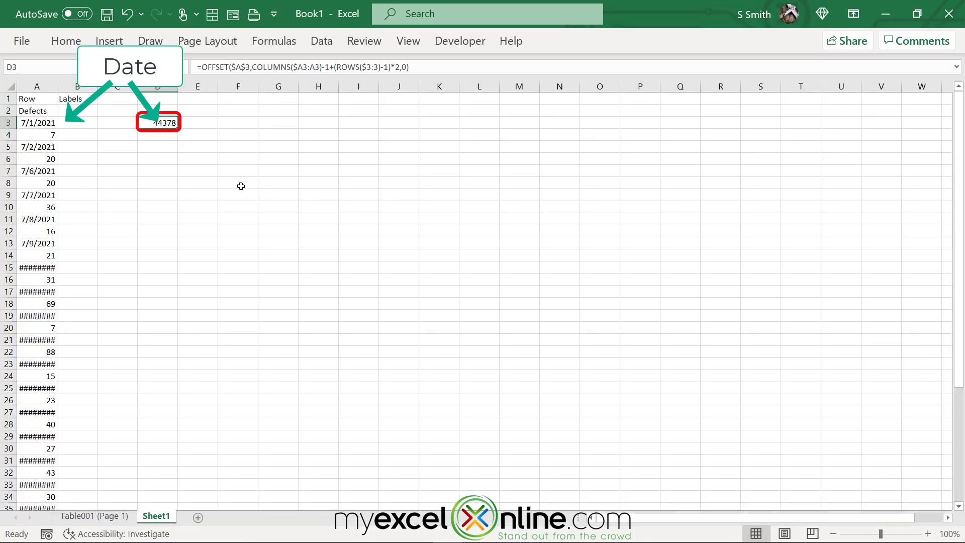
left_click_drag(179, 129, 208, 123)
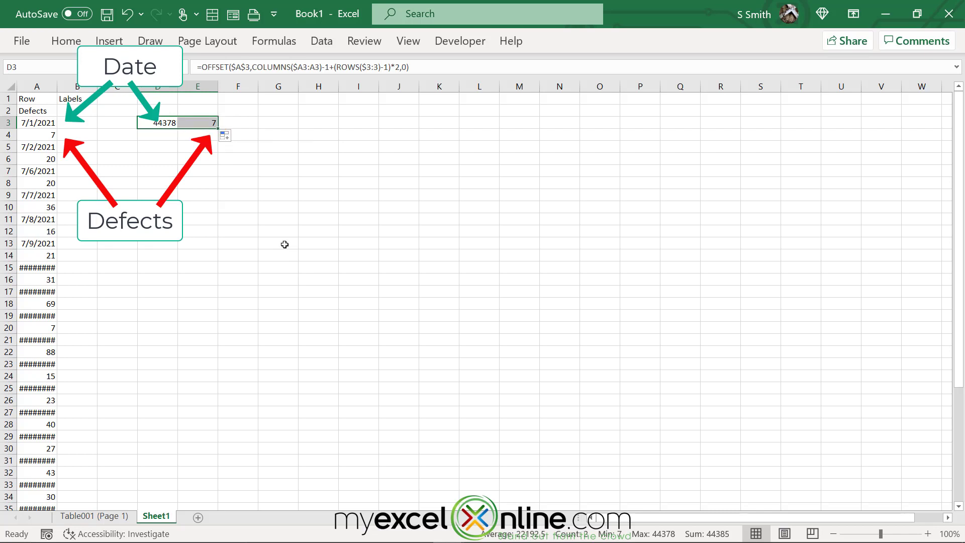
left_click(166, 123)
mouse_move(174, 122)
left_mouse_down()
mouse_move(213, 177)
mouse_move(222, 382)
left_mouse_up()
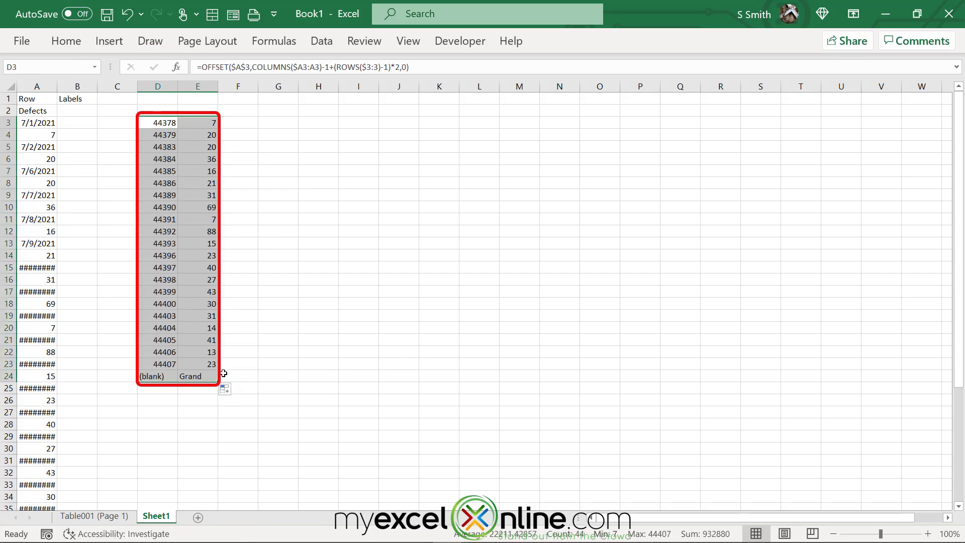
left_click_drag(157, 377, 204, 377)
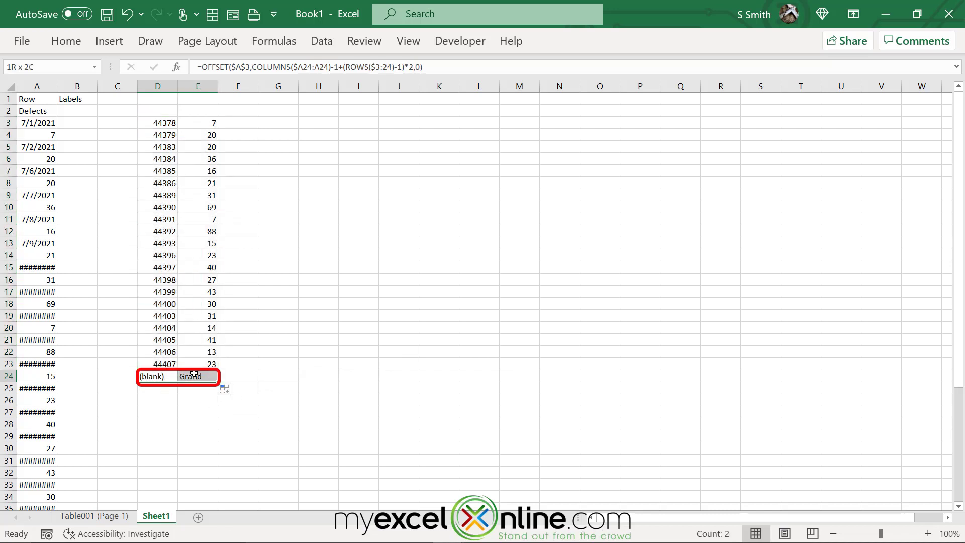
key("Delete")
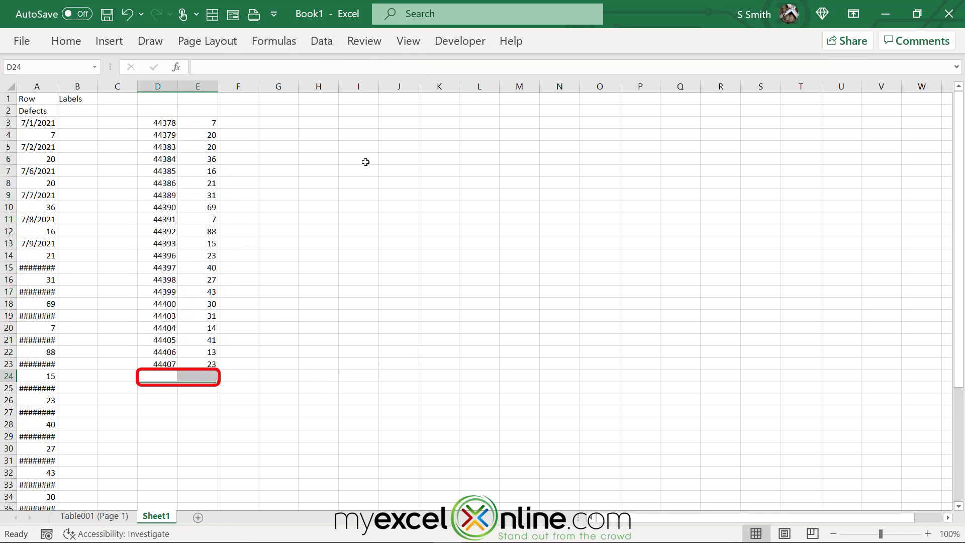
- Format column D as Short Date
left_click(150, 84)
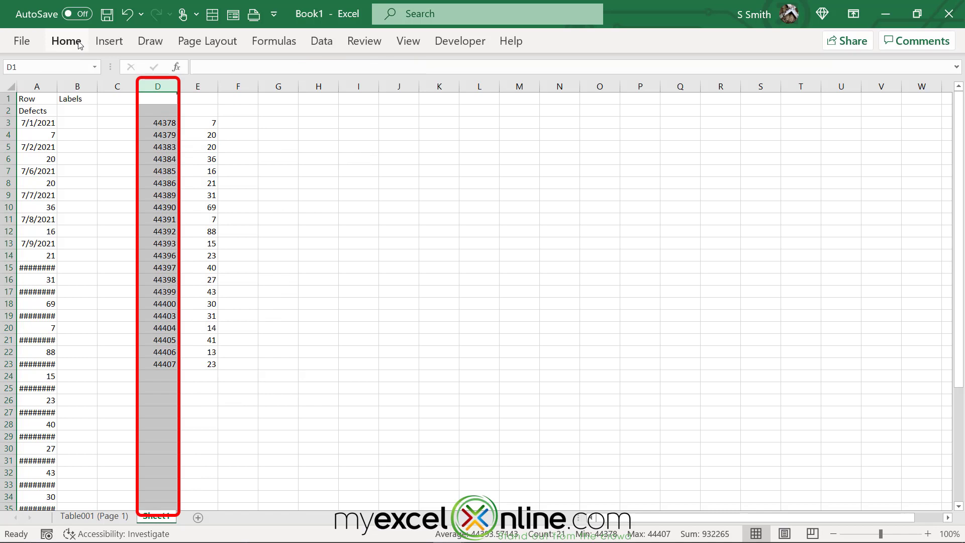
left_click(78, 44)
left_click(479, 73)
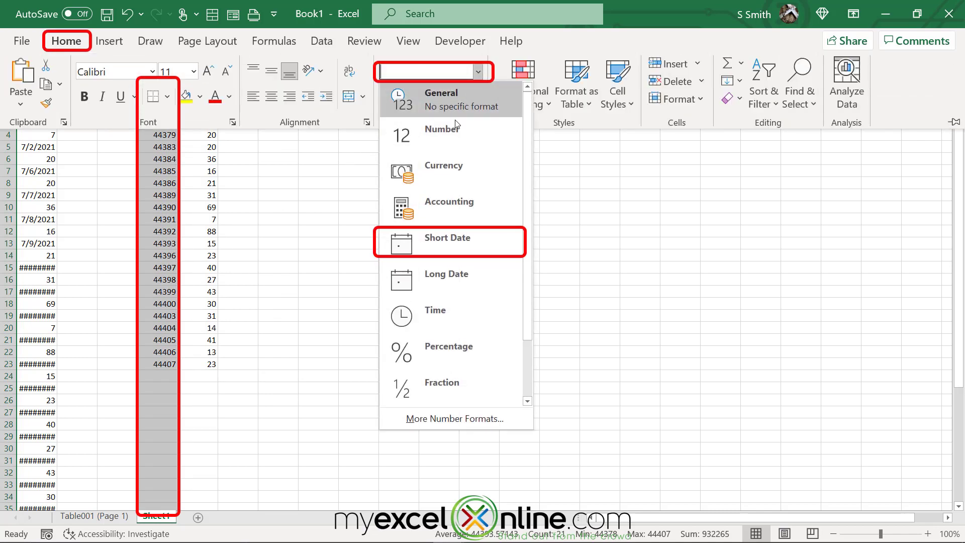
left_click(445, 244)
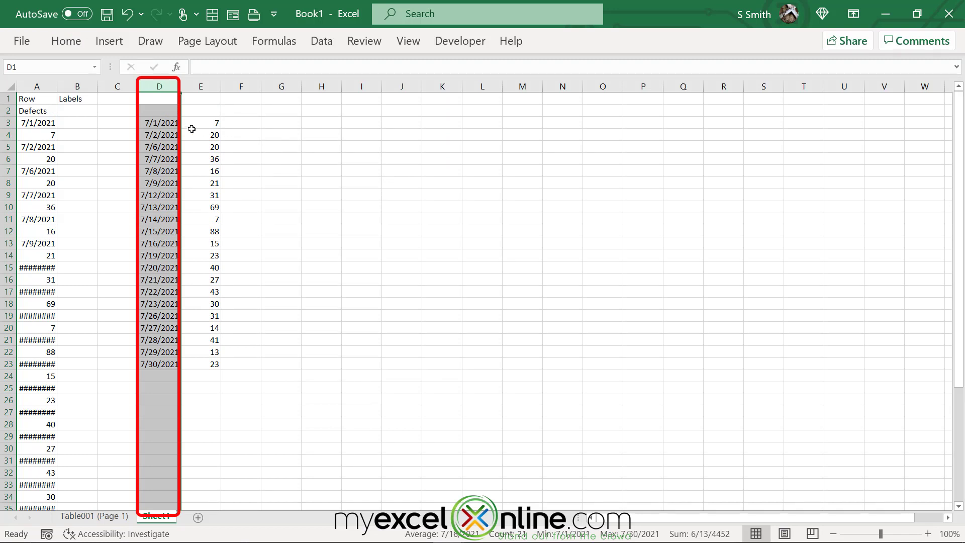
- Enter the headings Date in D2 and Defects in E2
left_click(158, 111)
type("Date")
key("Tab")
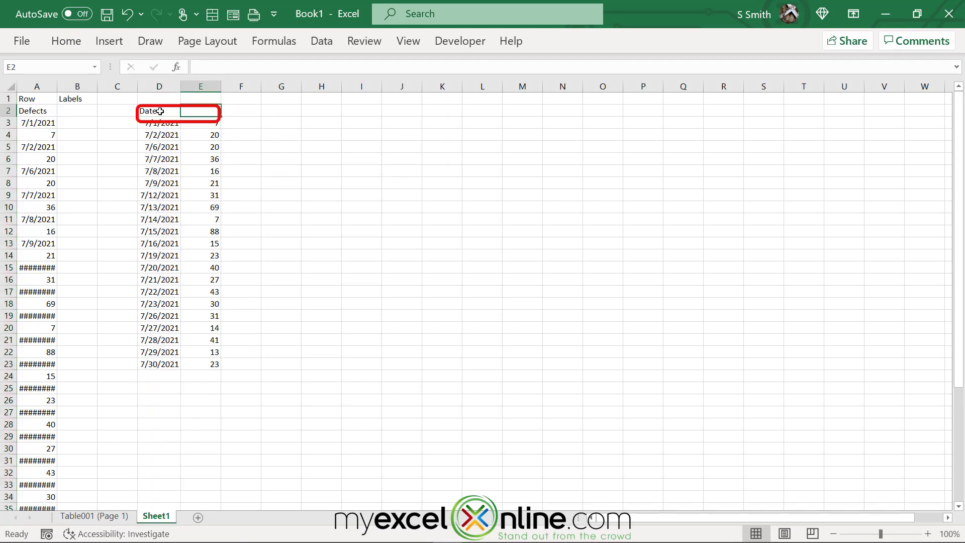
type("Defects")
key("Return")
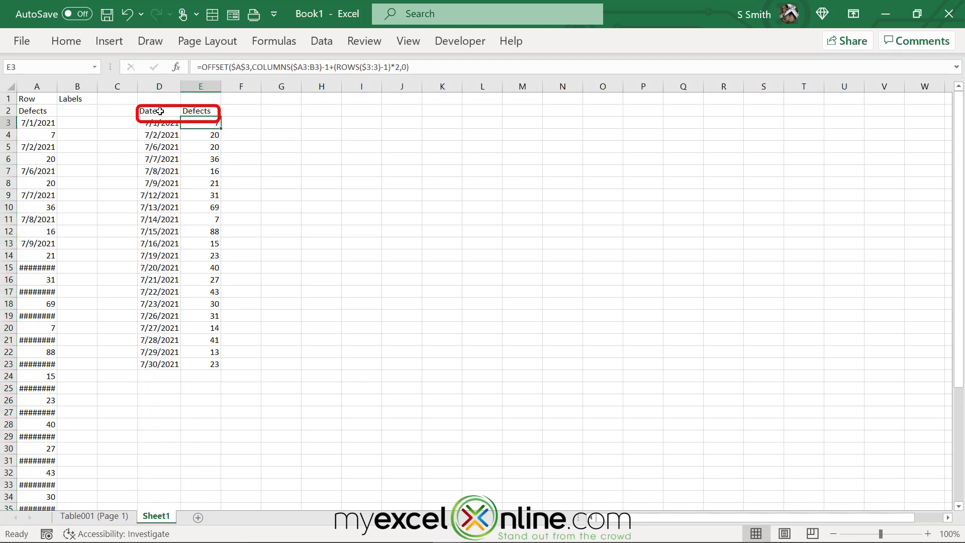